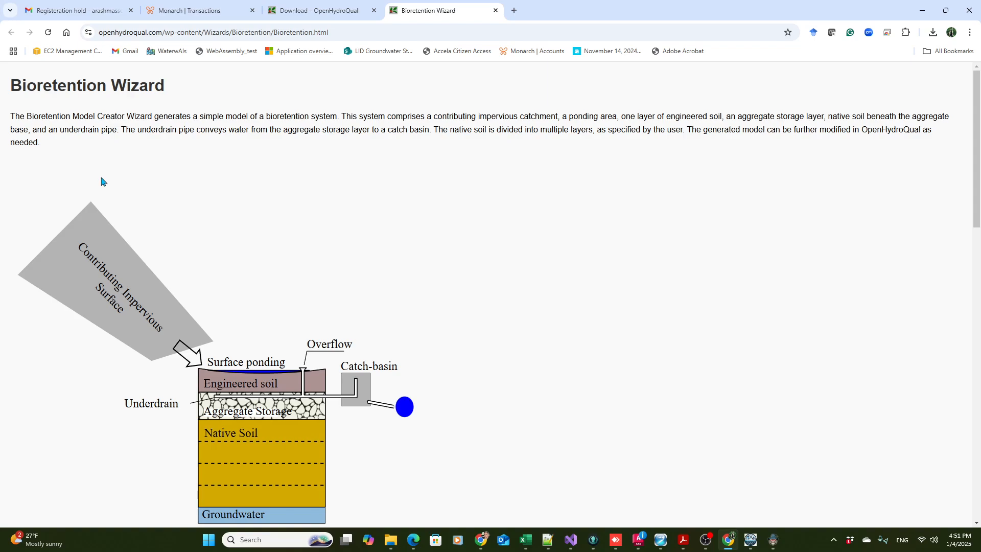
Review the system diagram and parameter descriptions on the Bioretention Wizard web page
scroll(101, 180, down, 7)
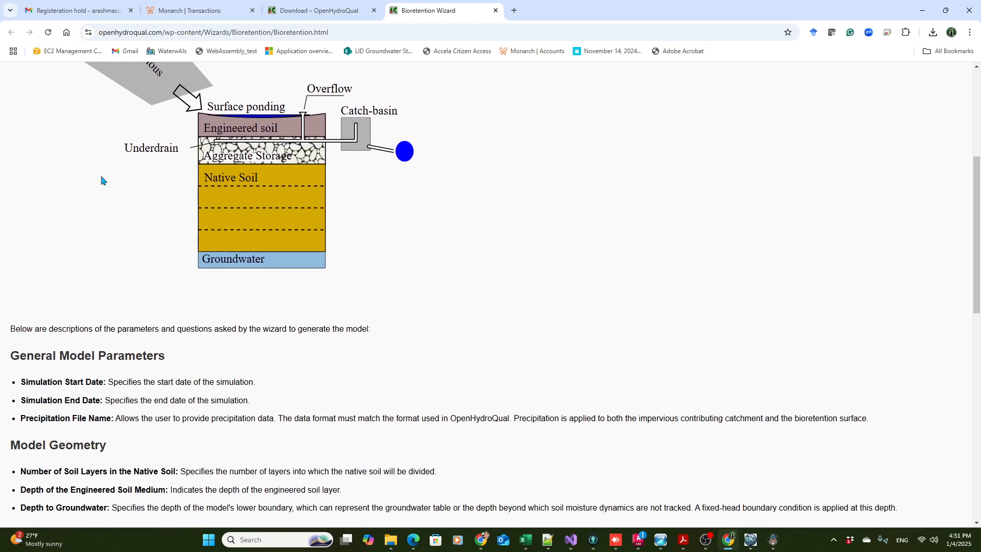
scroll(101, 179, down, 10)
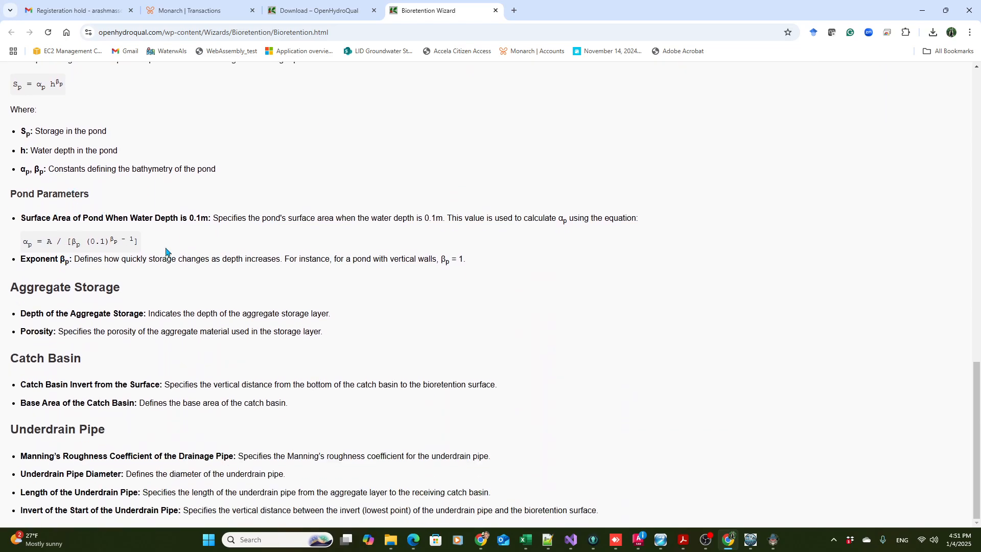
scroll(318, 266, up, 15)
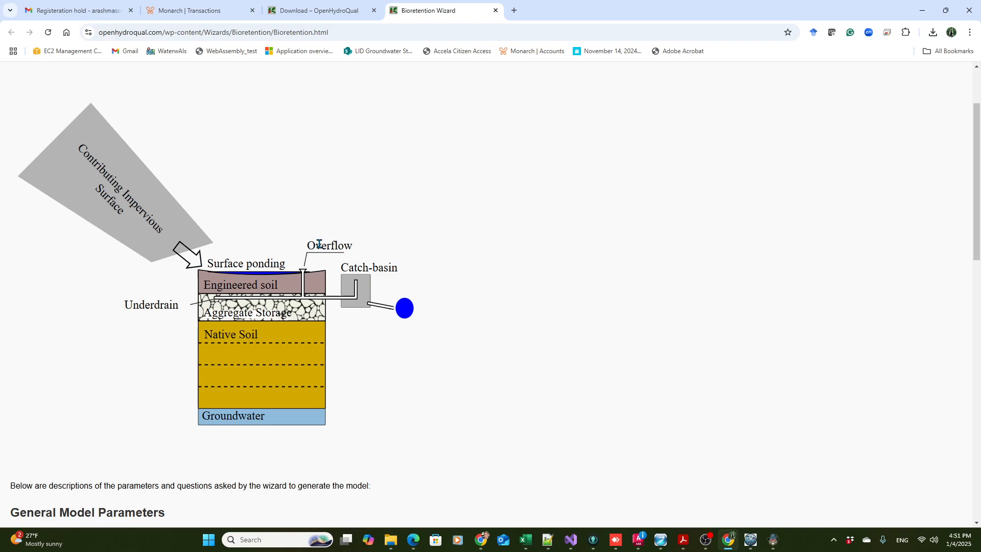
scroll(267, 286, up, 2)
scroll(230, 247, down, 18)
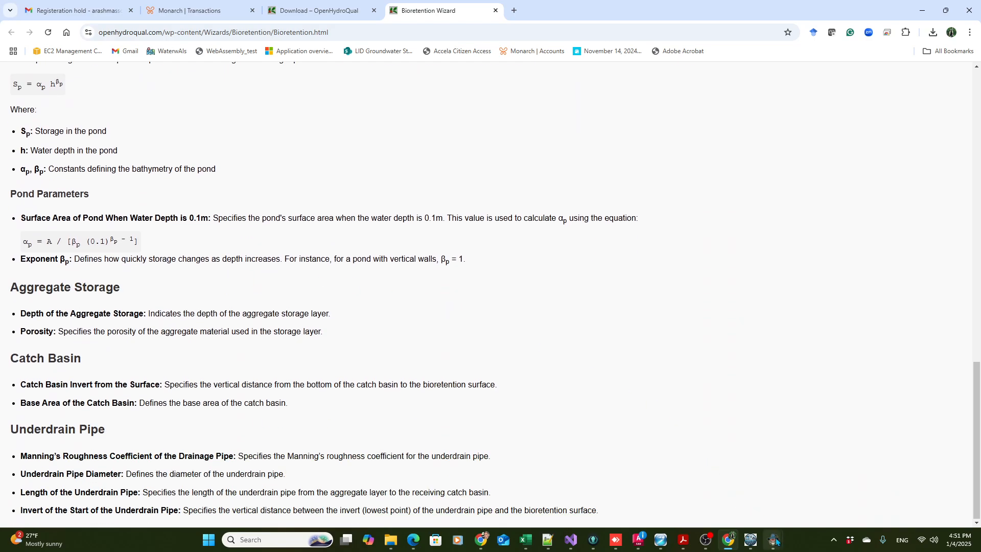
Switch to the bioretention model wizard and set the simulation start date to 01.01.2010 and end date to 01.01.2011
mouse_move(774, 540)
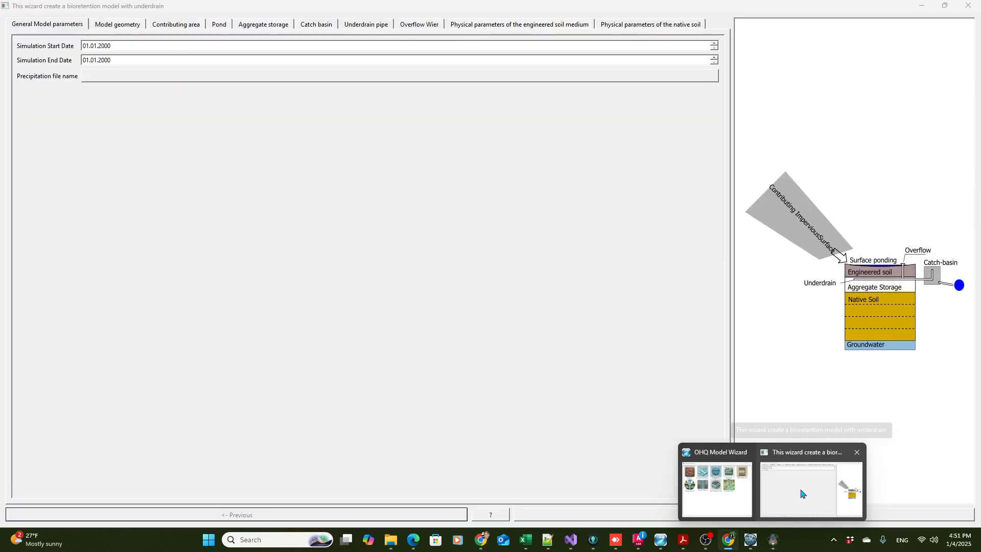
click(801, 495)
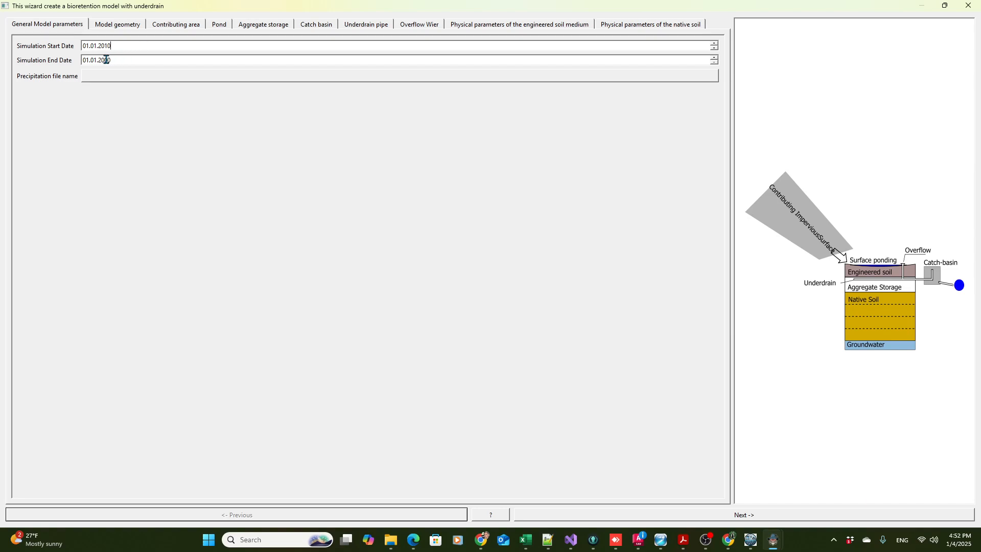
drag(106, 60, 147, 62)
Choose Sample_Rain_Data.txt from the Dropbox Aquifolium/Climate_Data folder as the precipitation file
click(195, 79)
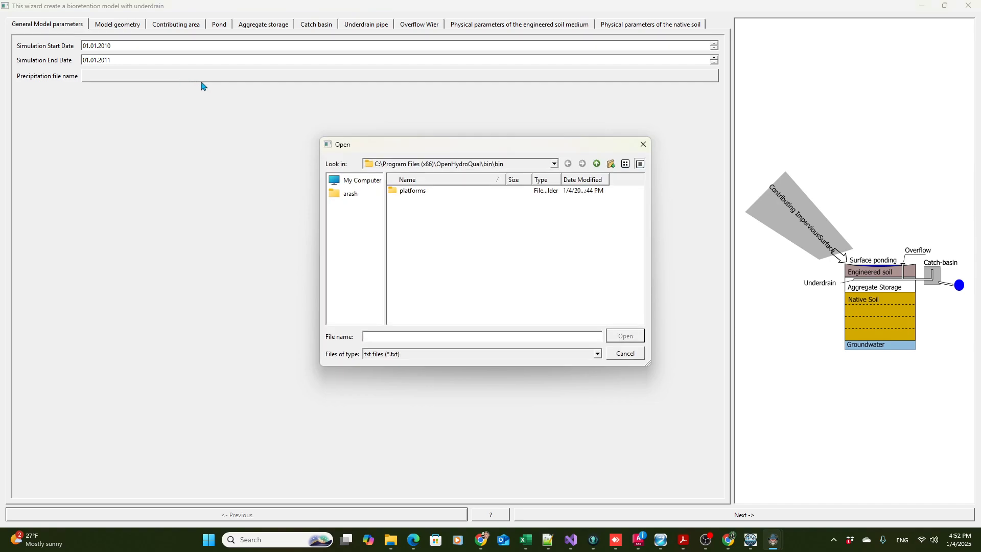
click(596, 166)
click(596, 166)
click(596, 166)
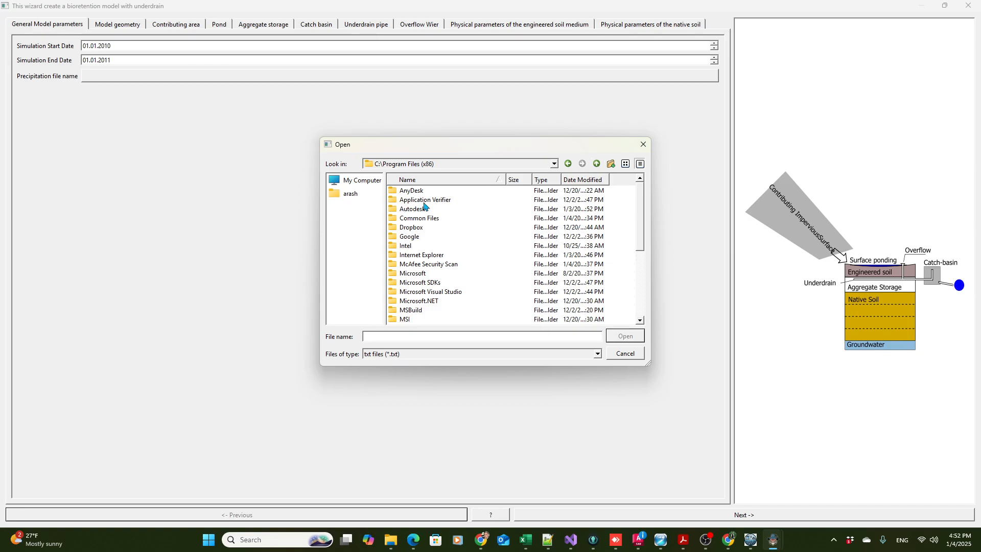
click(596, 165)
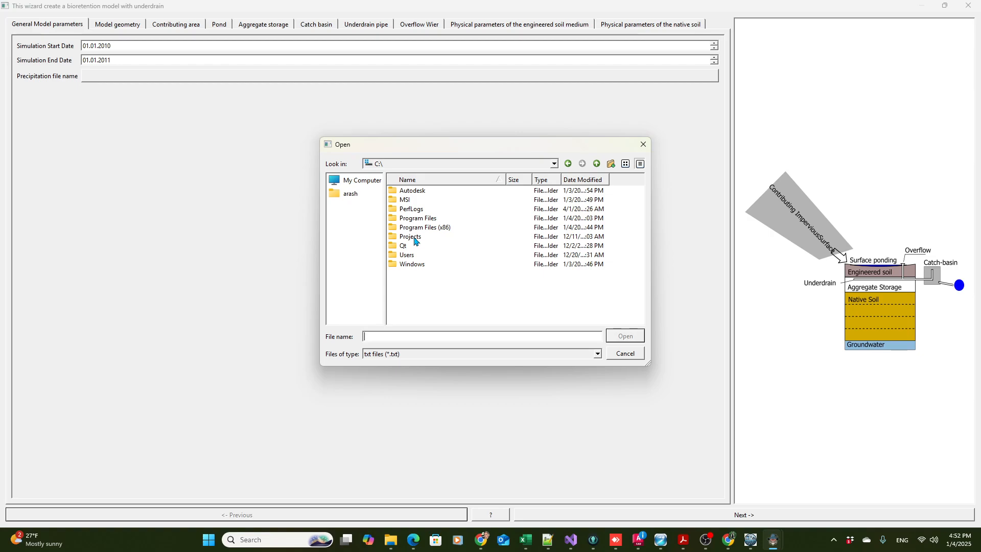
click(354, 199)
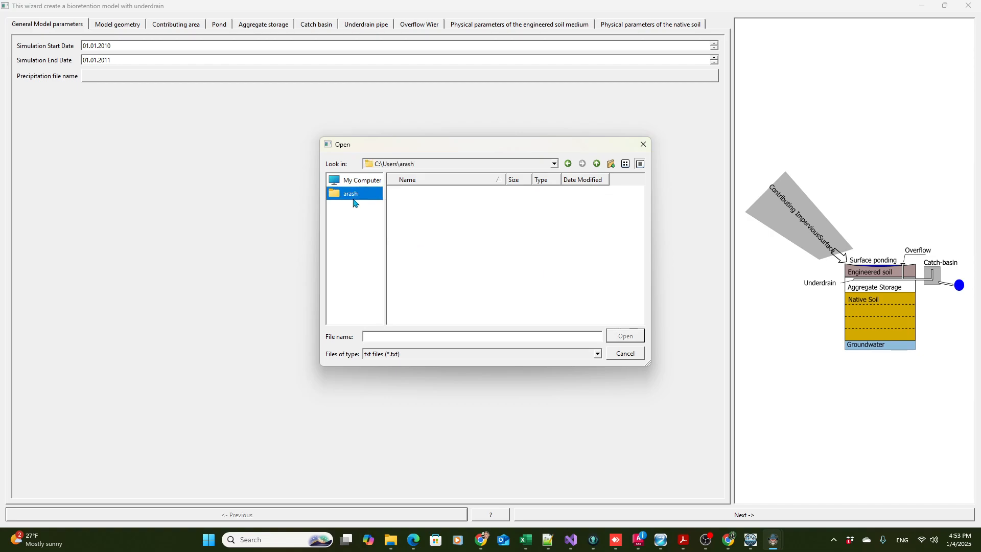
double_click(412, 265)
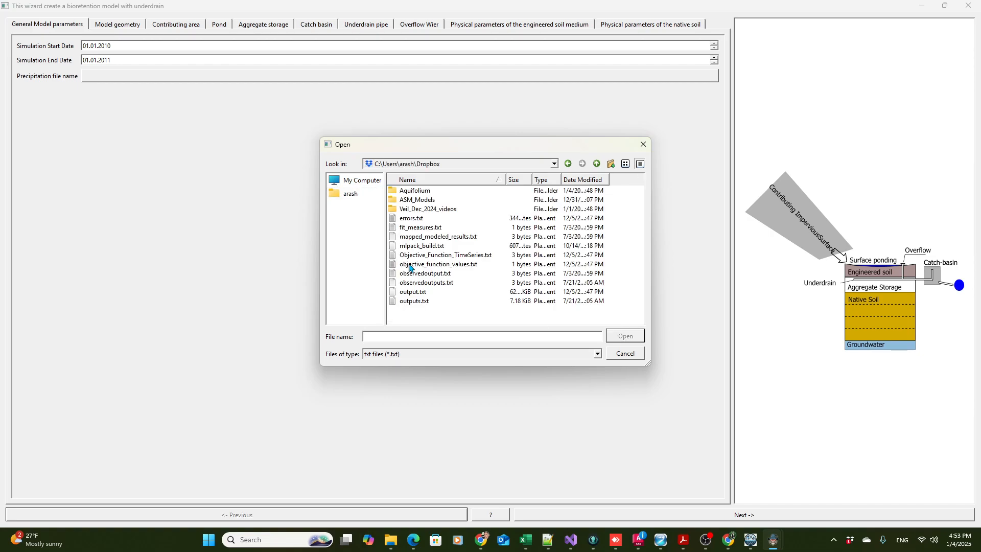
double_click(415, 190)
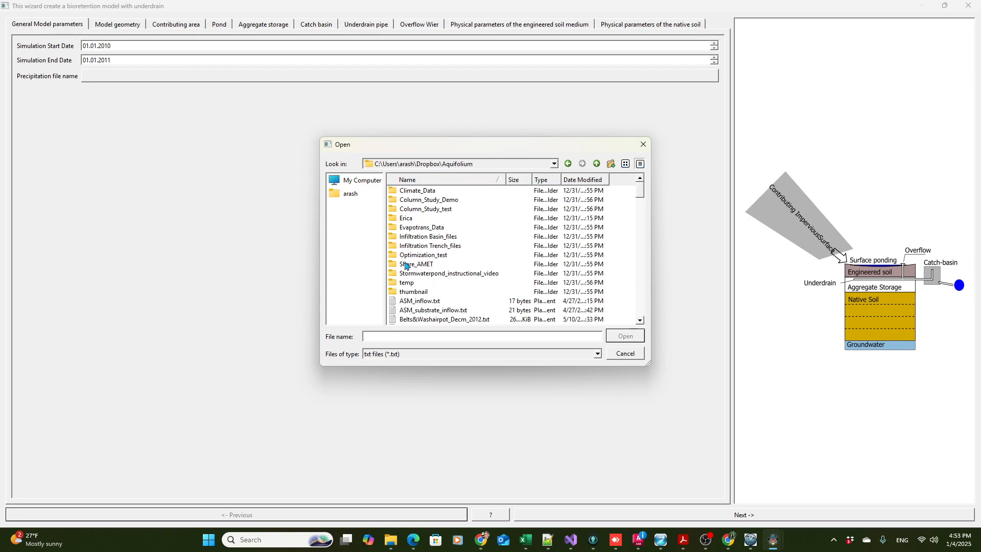
double_click(418, 192)
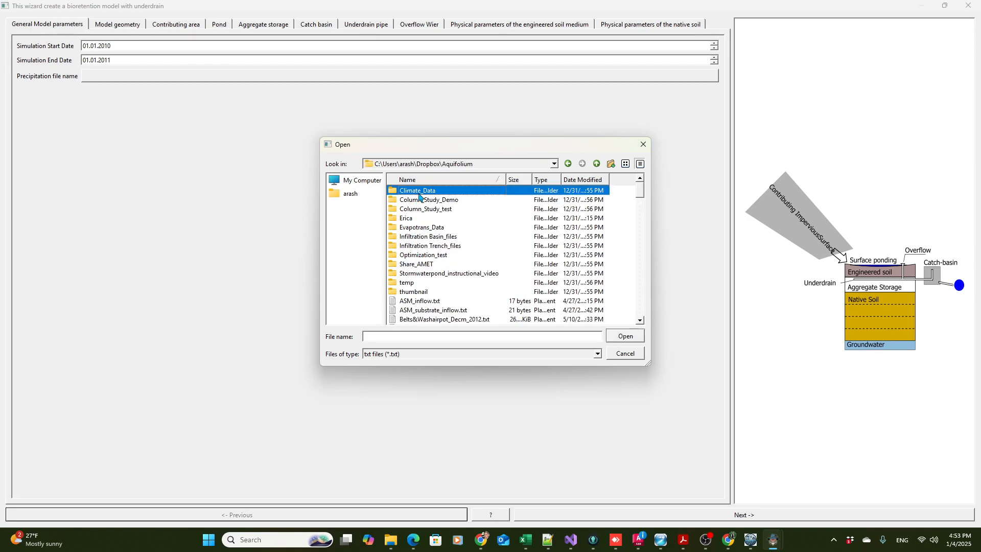
click(416, 247)
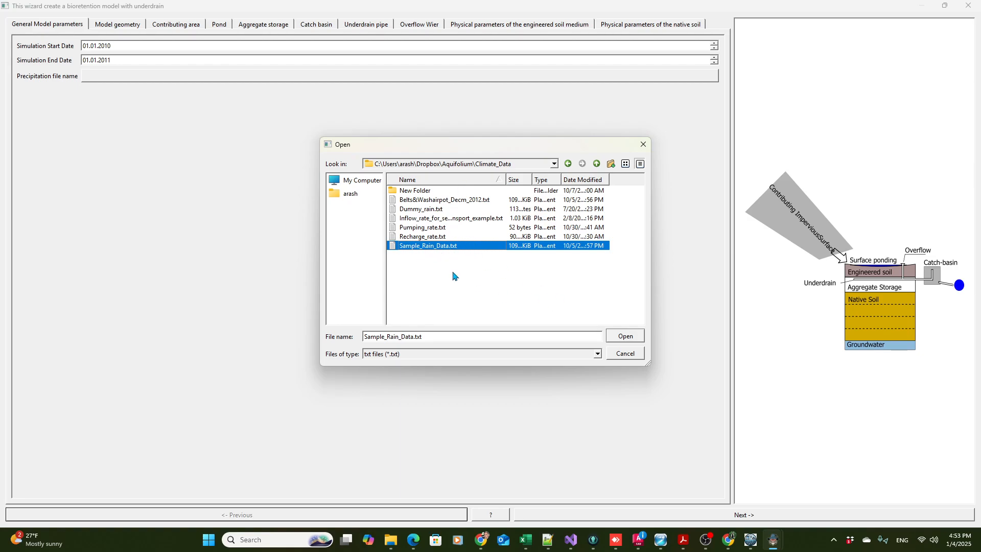
click(626, 336)
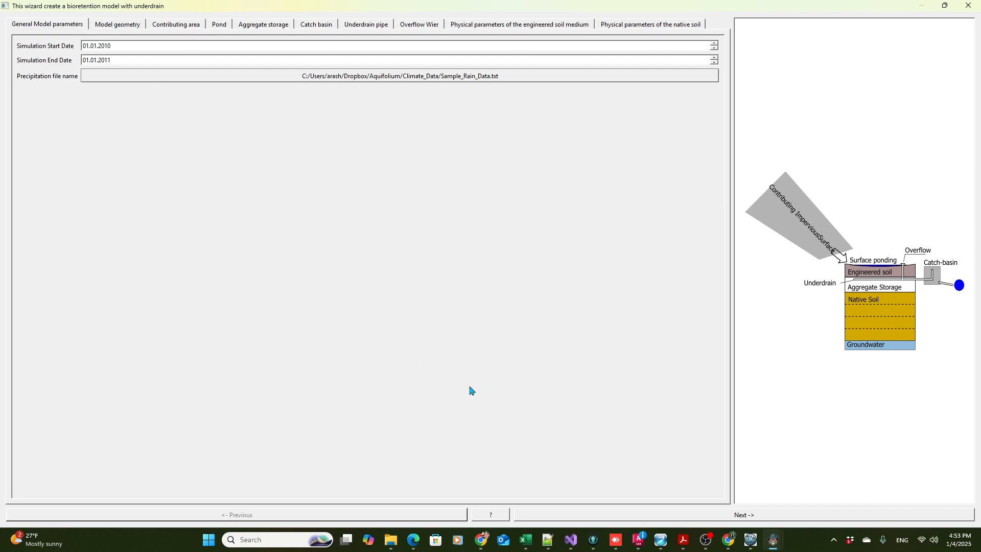
Go to the model geometry parameters, consult Bioretention-Model.pdf, and set the number of cell layers underneath the engineered soil to 4
click(626, 518)
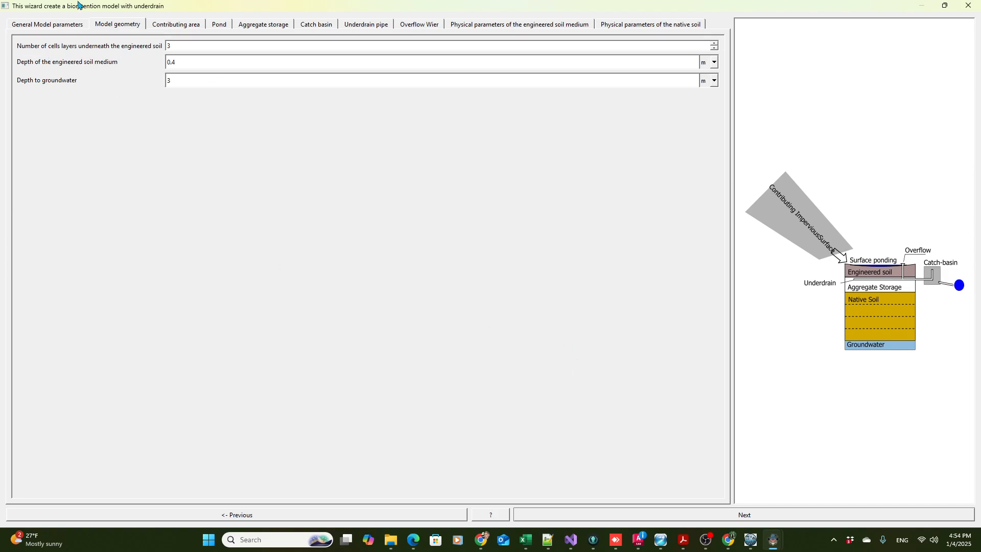
click(686, 542)
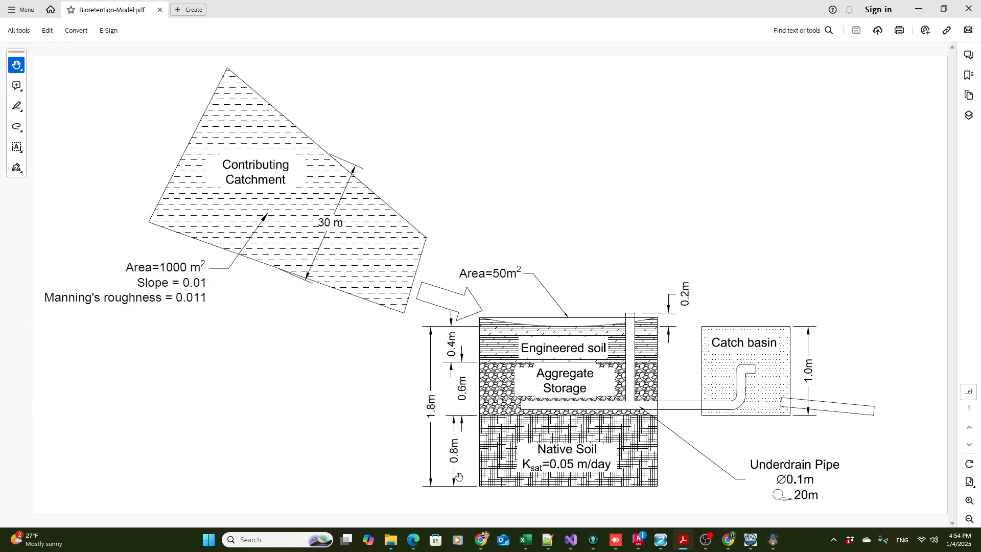
mouse_move(773, 540)
click(827, 488)
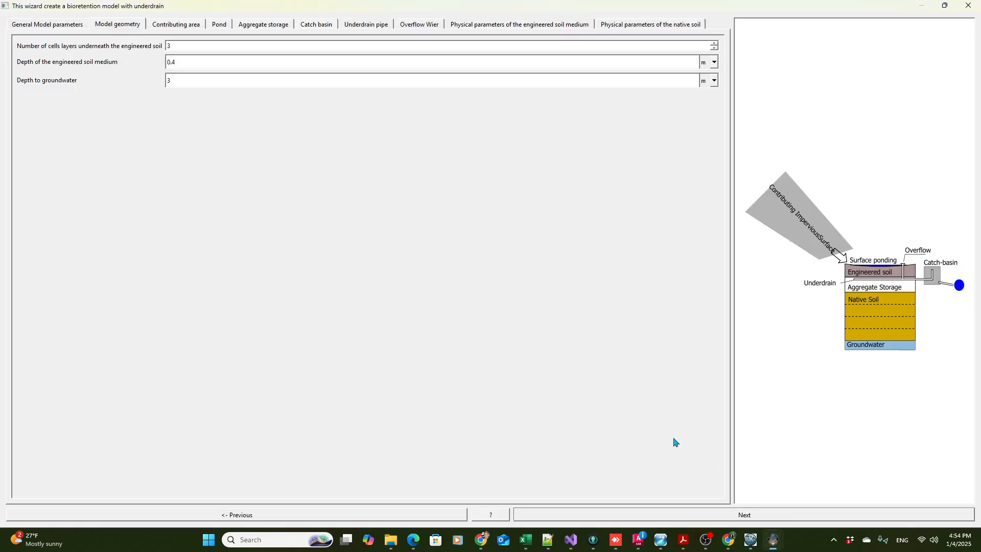
double_click(174, 46)
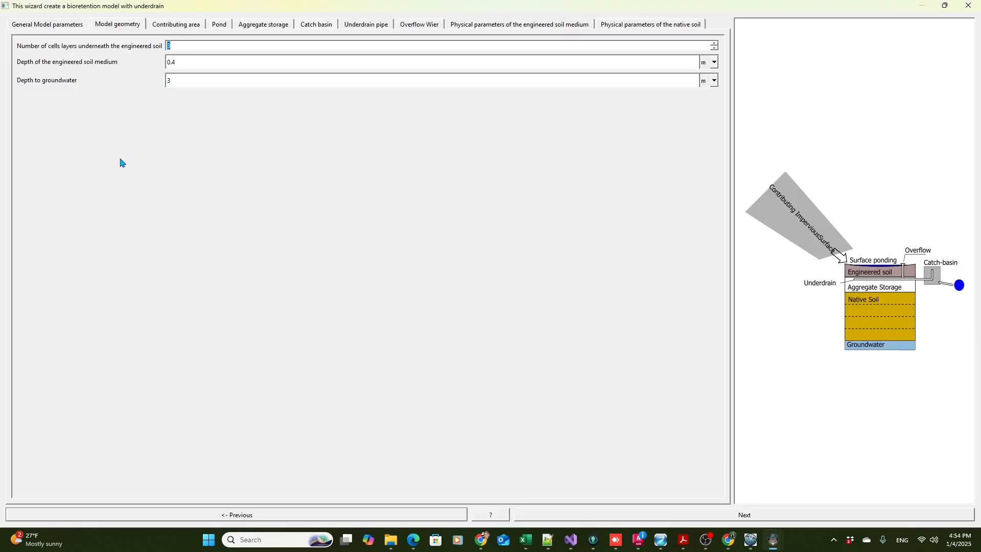
text(4)
Check the engineered soil depth against Bioretention-Model.pdf and update the wizard's depth to groundwater to match the drawing
mouse_move(685, 541)
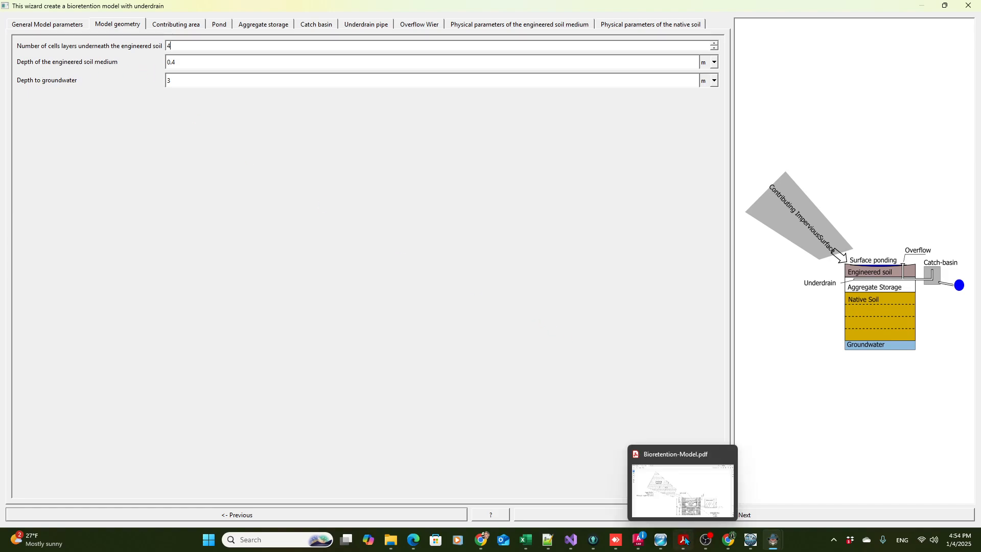
click(688, 503)
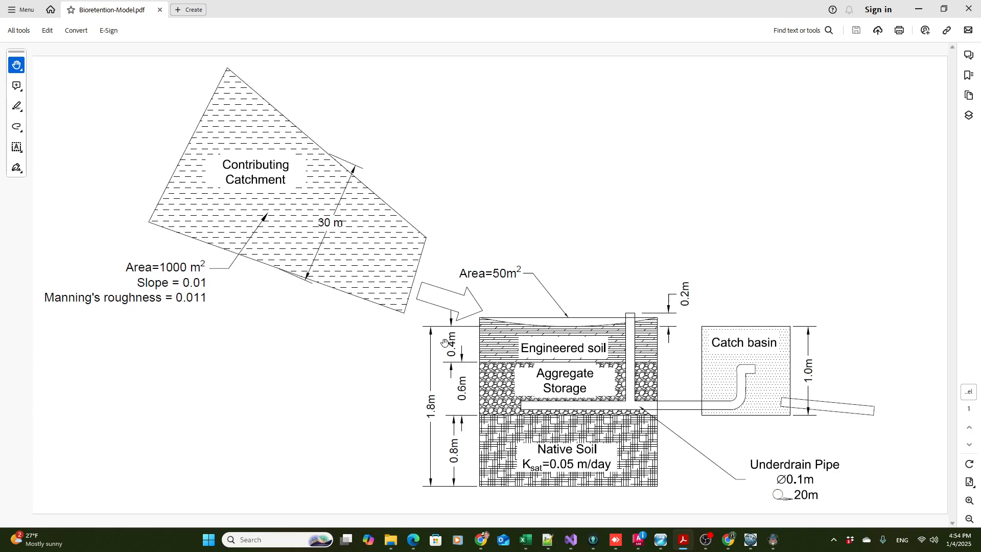
mouse_move(773, 539)
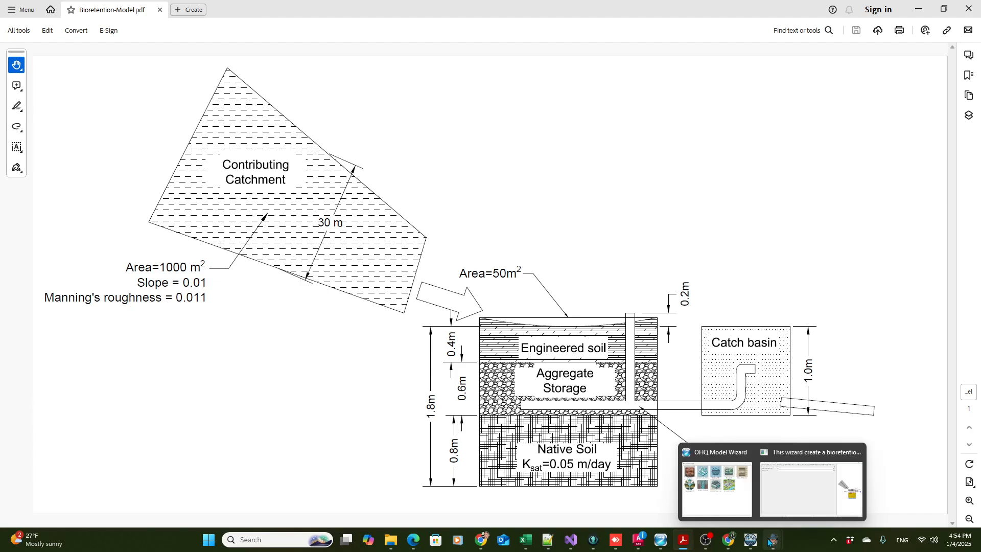
click(780, 500)
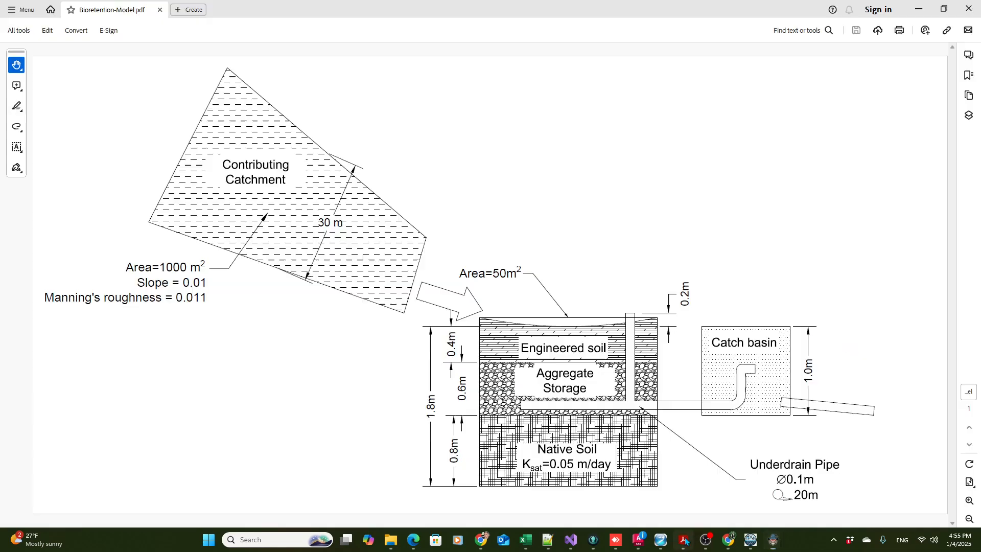
click(683, 540)
click(773, 543)
click(787, 487)
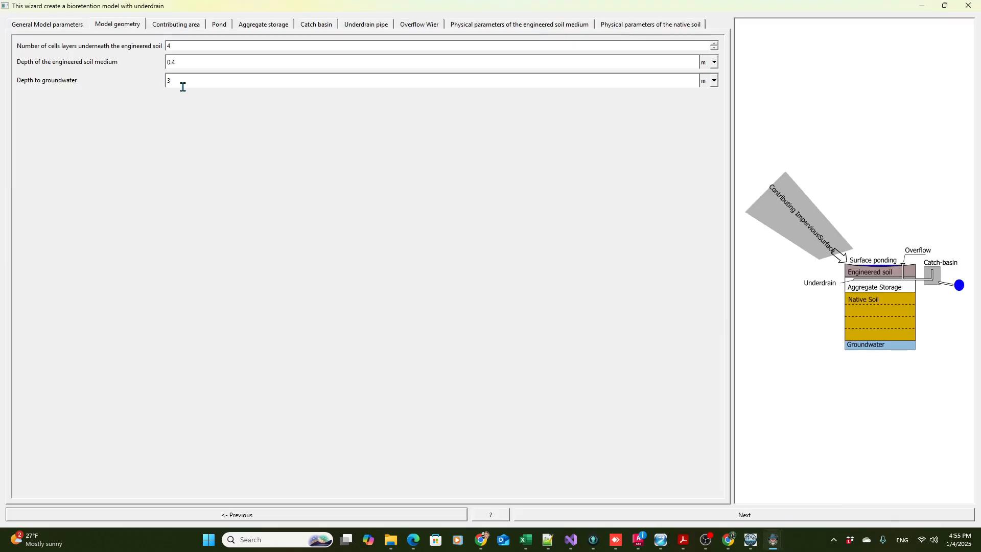
drag(180, 82, 155, 83)
Compare the contributing area's size, slope, Manning's roughness and average width in the wizard with Bioretention-Model.pdf
click(738, 515)
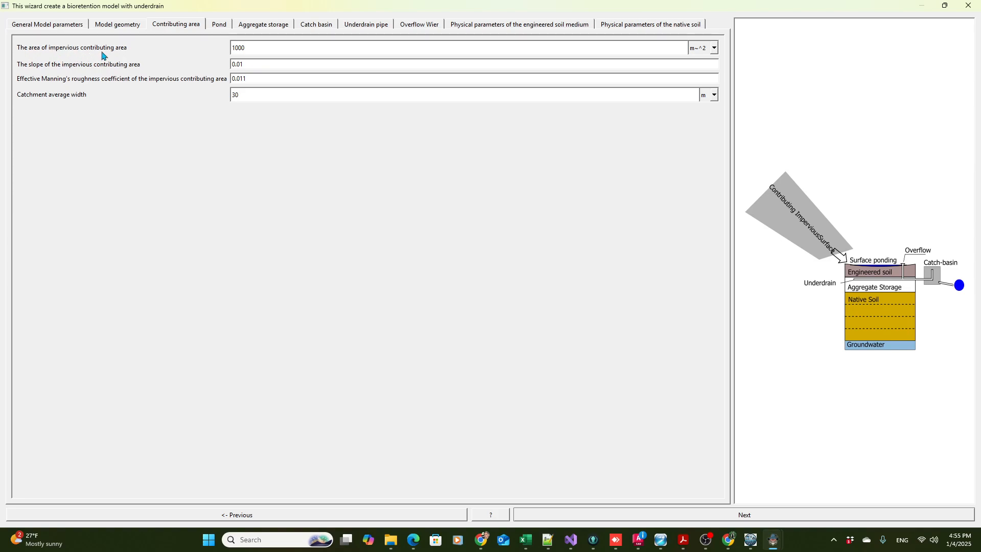
mouse_move(684, 540)
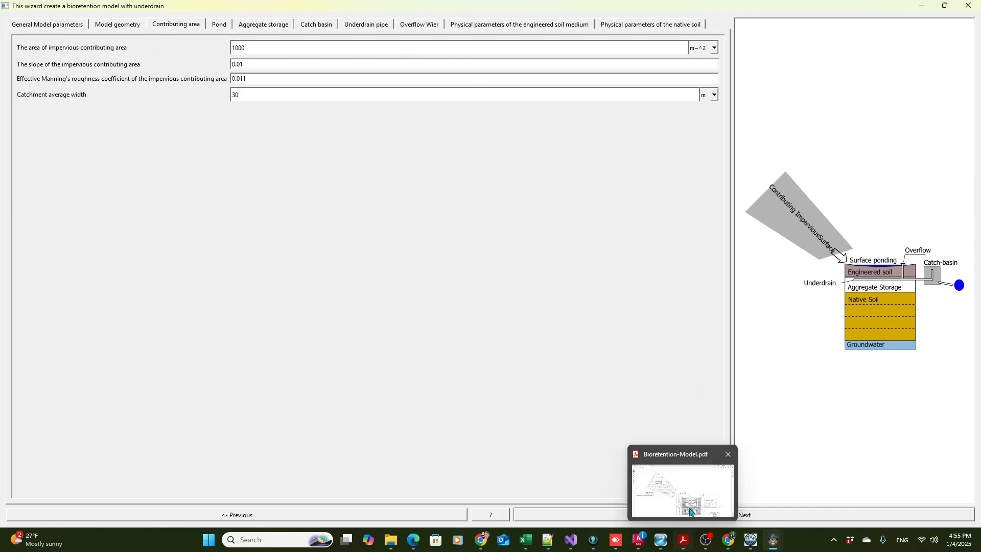
click(688, 506)
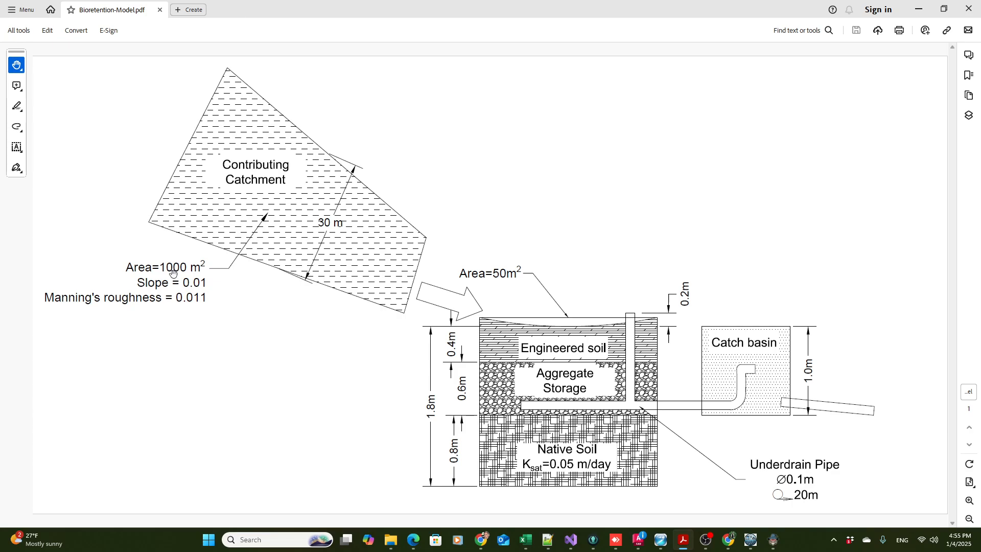
mouse_move(773, 540)
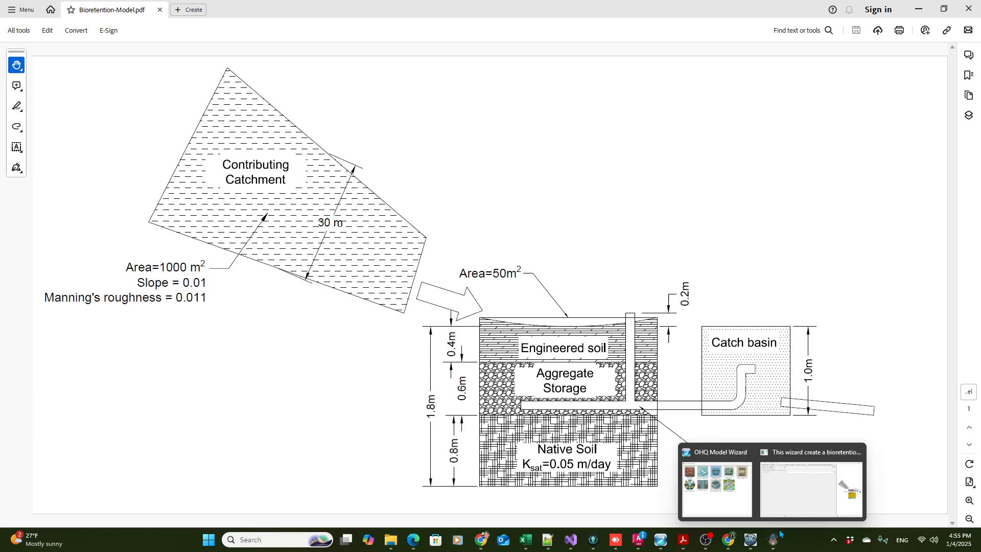
click(790, 496)
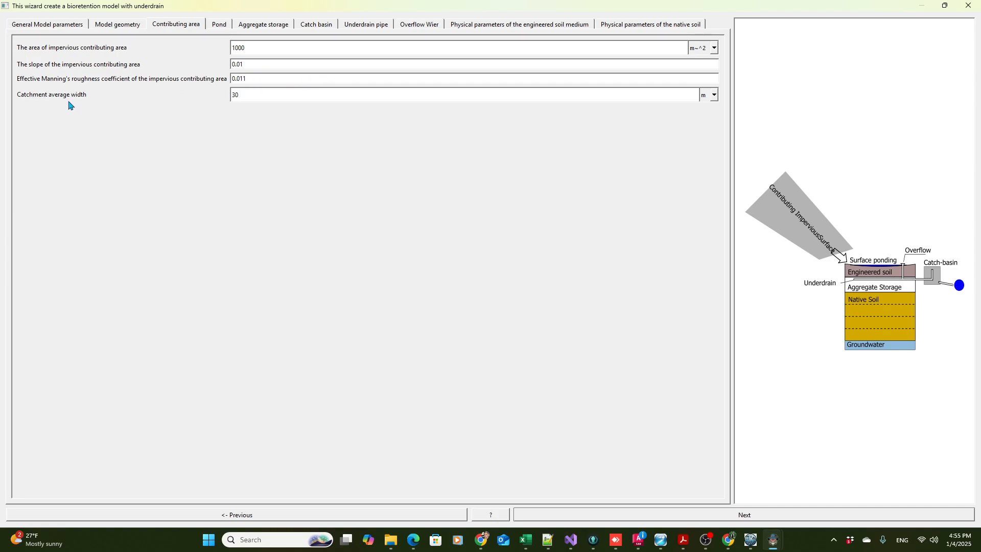
click(685, 545)
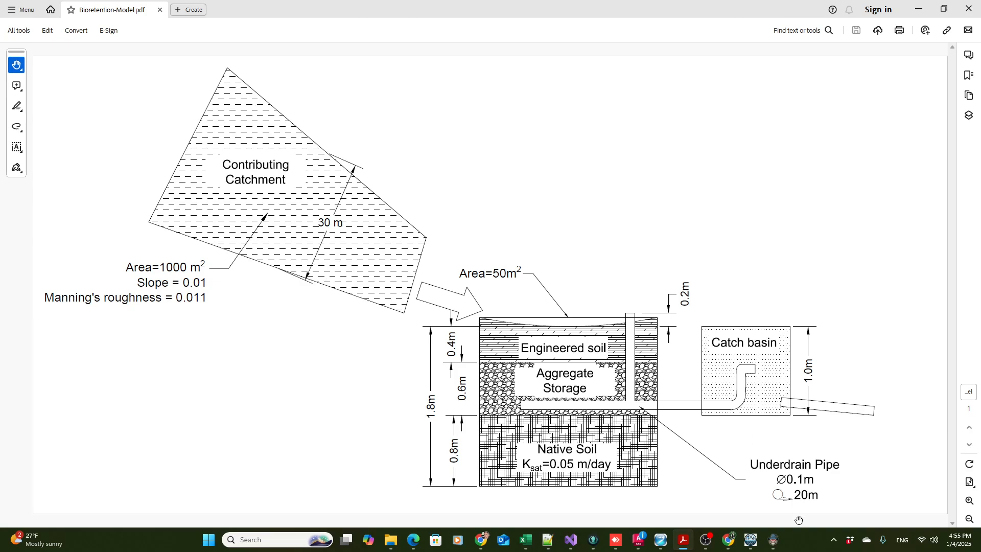
mouse_move(773, 539)
click(780, 507)
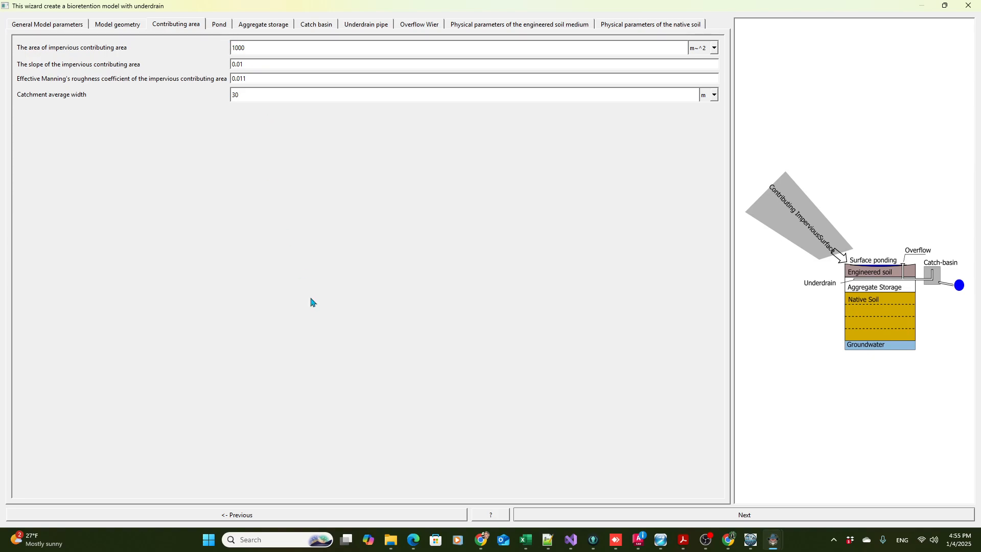
Continue to the pond parameters, consult Bioretention-Model.pdf, and set the pond's surface area at 0.1 m water depth to 50 m²
click(605, 516)
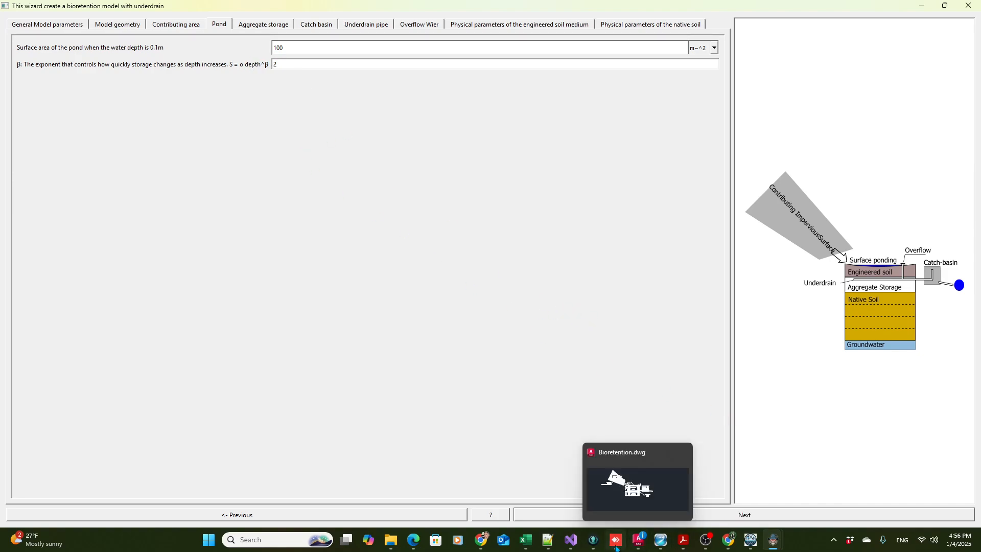
click(694, 478)
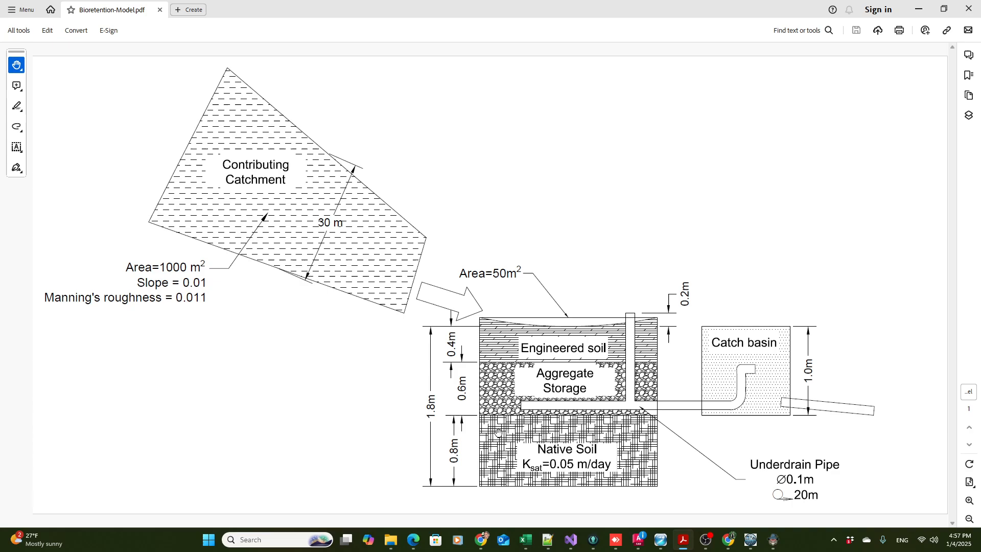
mouse_move(732, 534)
mouse_move(772, 540)
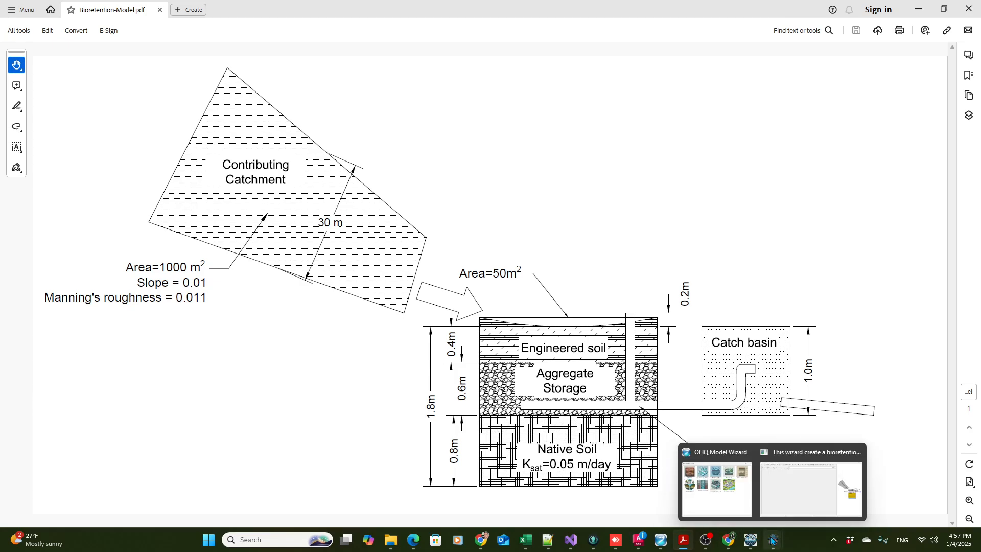
click(771, 499)
drag(285, 53, 251, 49)
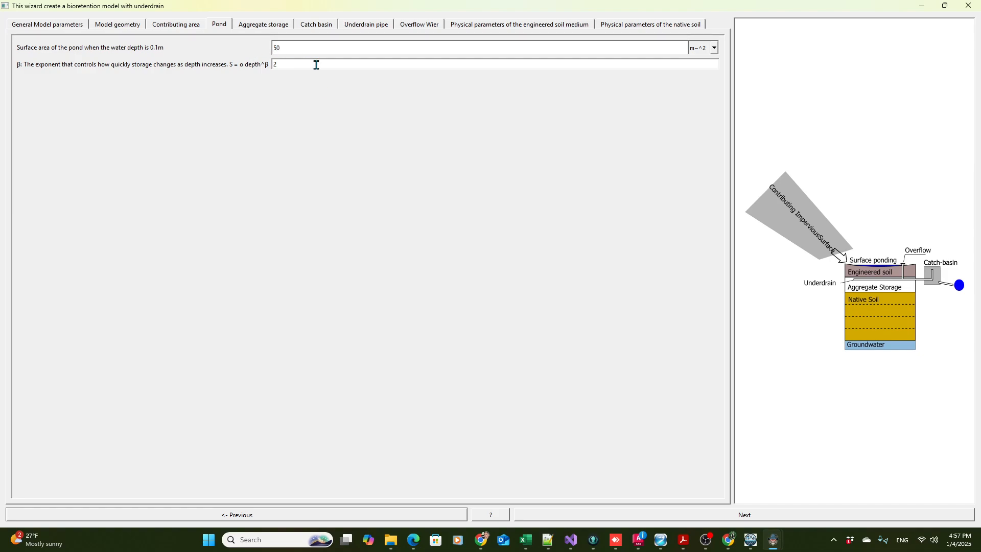
Continue to the aggregate storage parameters, consult Bioretention-Model.pdf, and set the aggregate depth to 0.6 m and porosity to 0.45
click(290, 64)
click(651, 515)
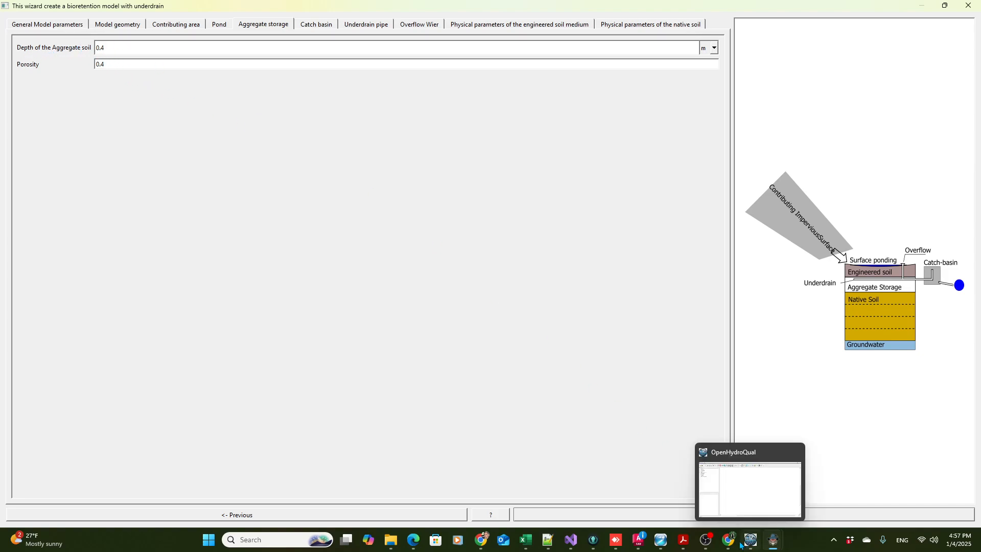
click(688, 545)
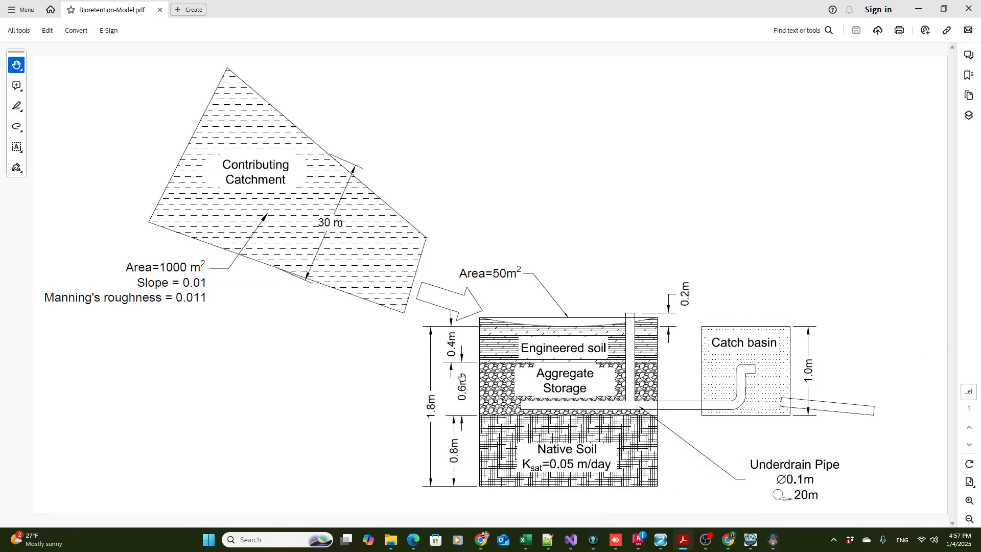
mouse_move(773, 540)
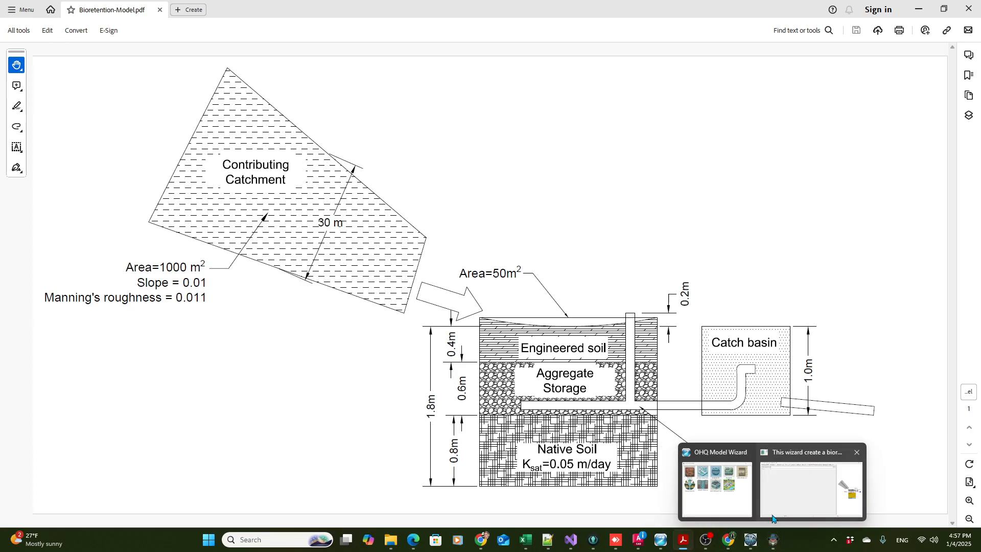
click(814, 478)
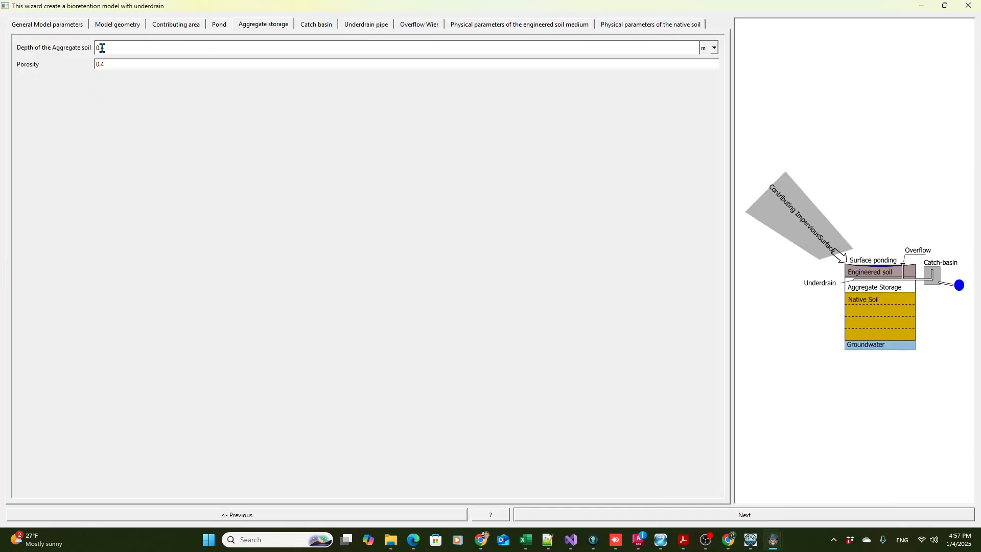
drag(100, 48, 106, 48)
text(6)
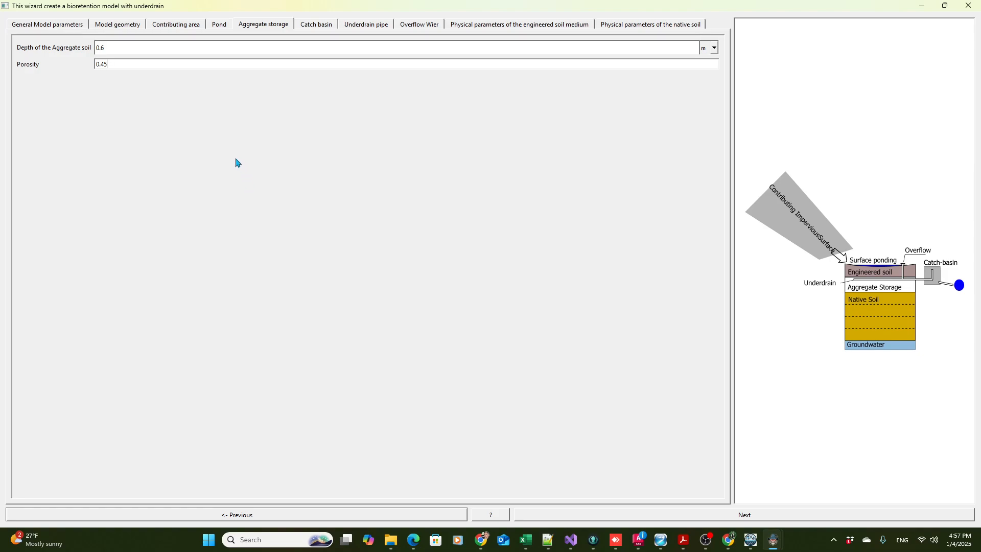
Continue to the catch basin parameters and compare the basin's invert depth from the surface with Bioretention-Model.pdf
click(671, 516)
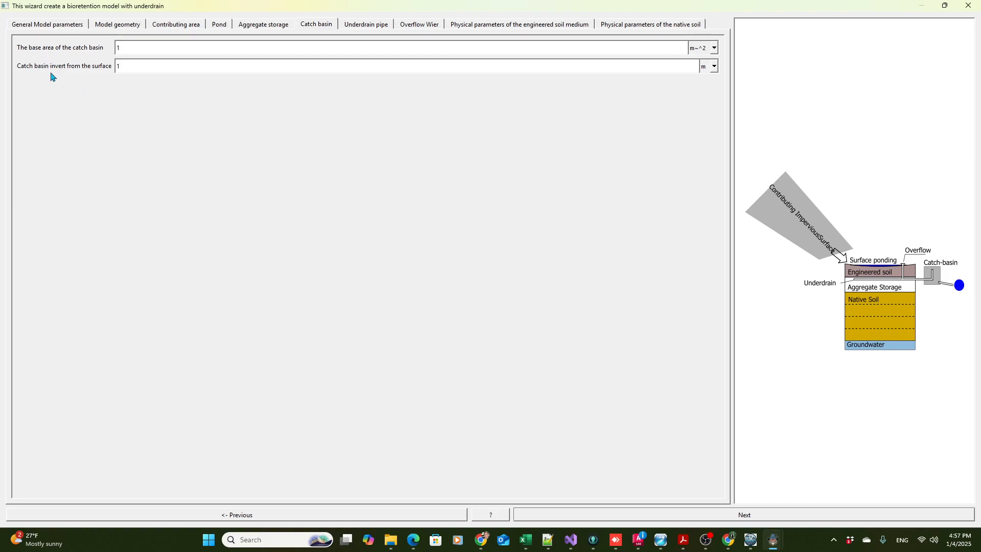
mouse_move(684, 540)
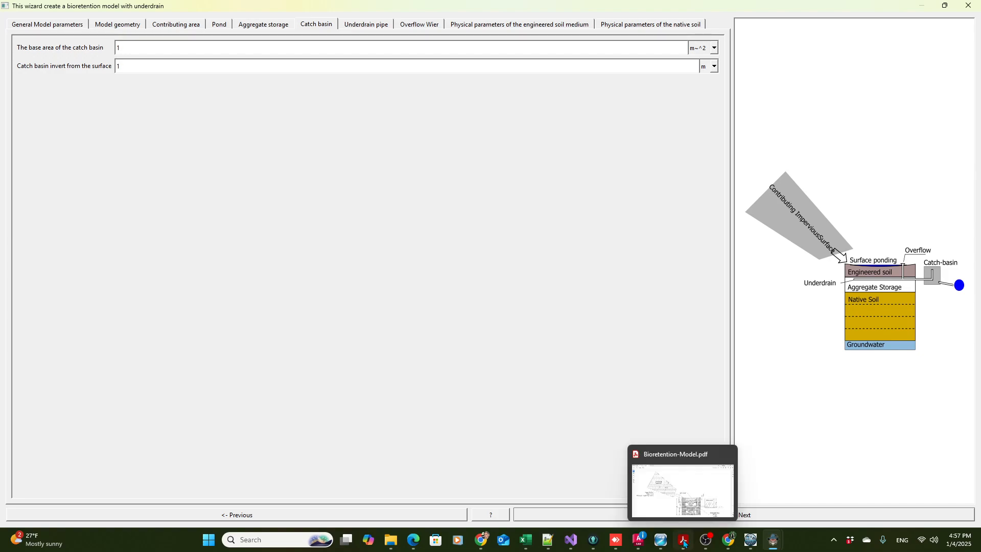
click(689, 513)
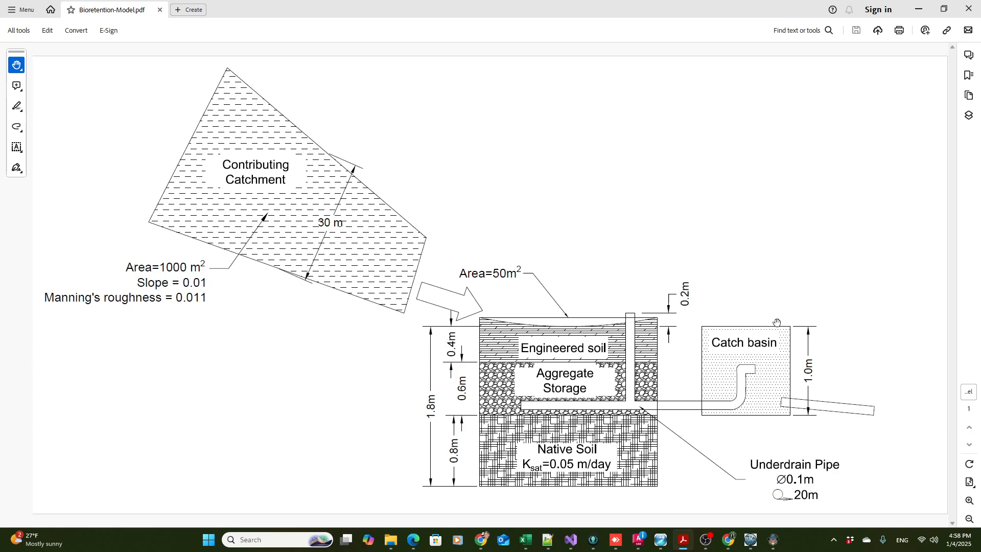
mouse_move(773, 540)
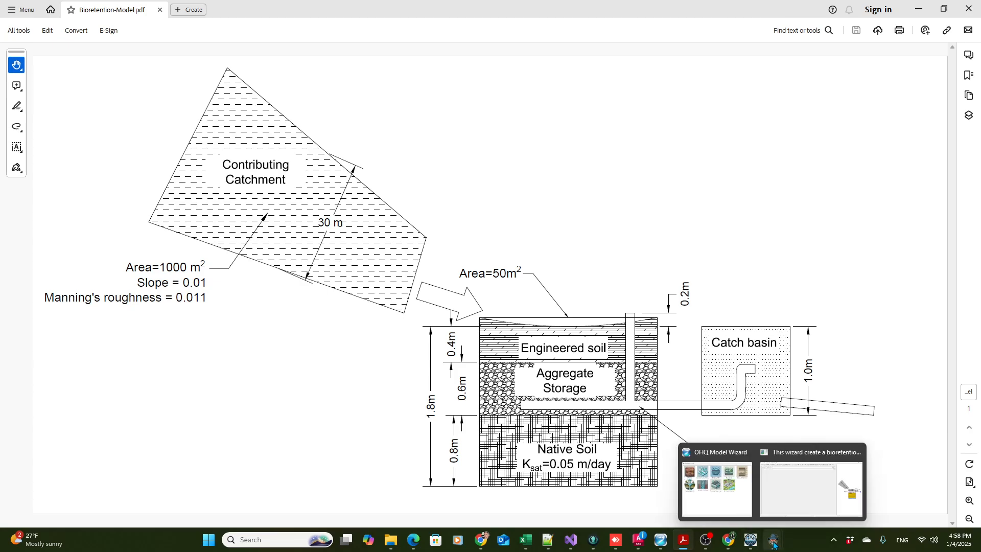
click(776, 506)
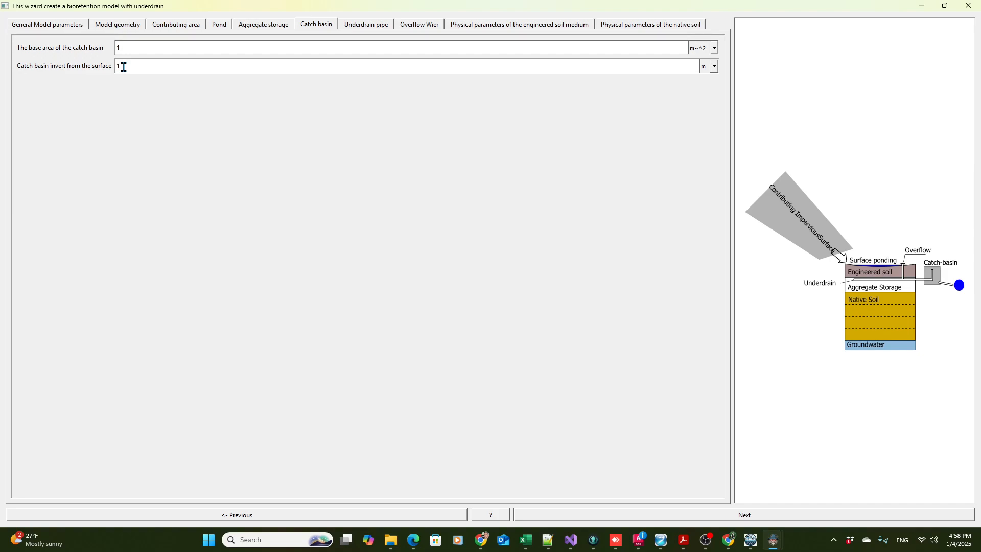
Continue to the underdrain pipe parameters, check the pipe's dimensions in Bioretention-Model.pdf, and set the pipe diameter to 0.1 m
click(626, 519)
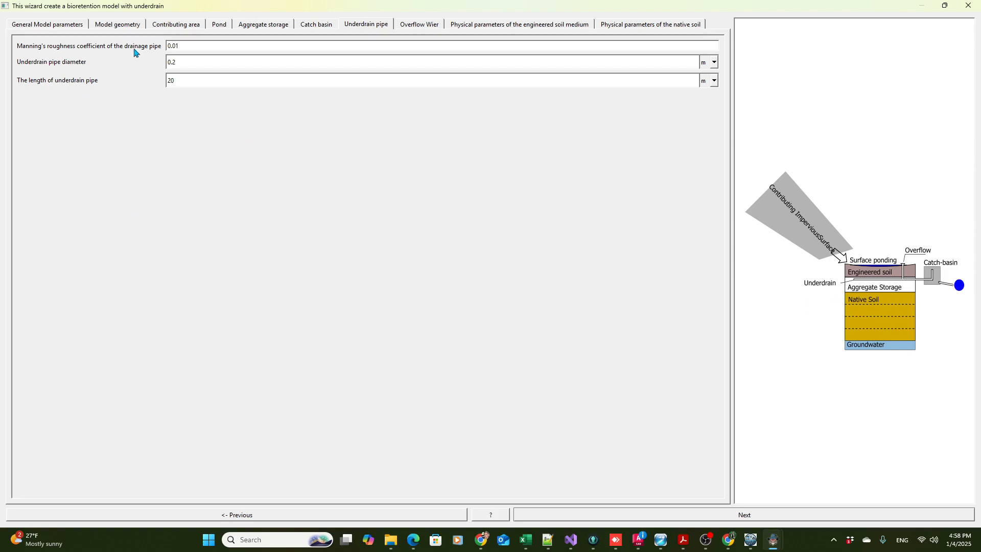
click(683, 540)
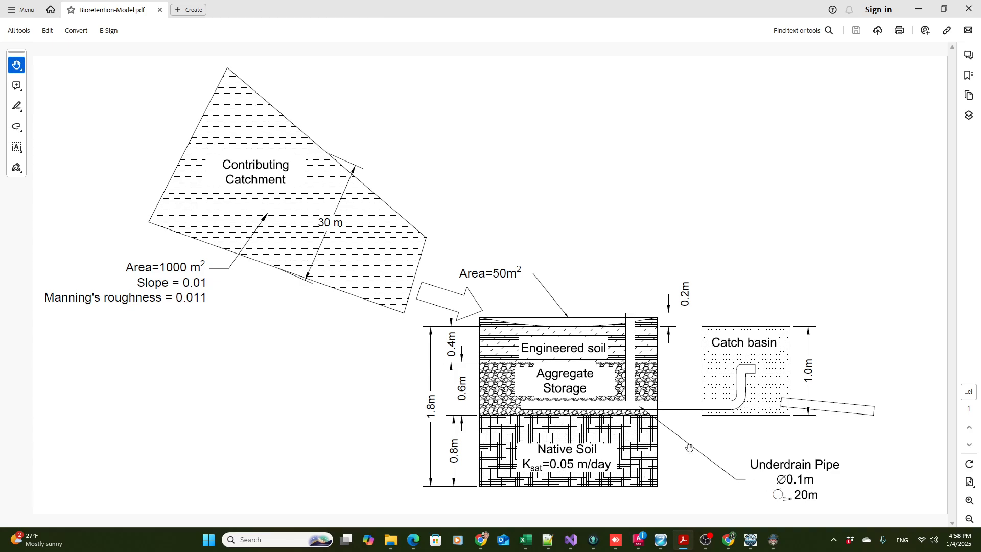
mouse_move(773, 541)
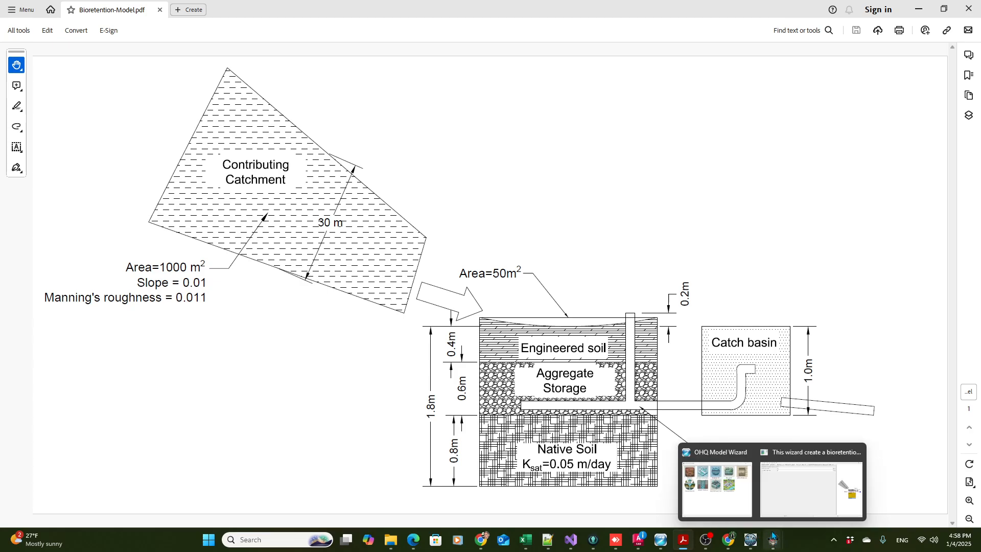
click(808, 491)
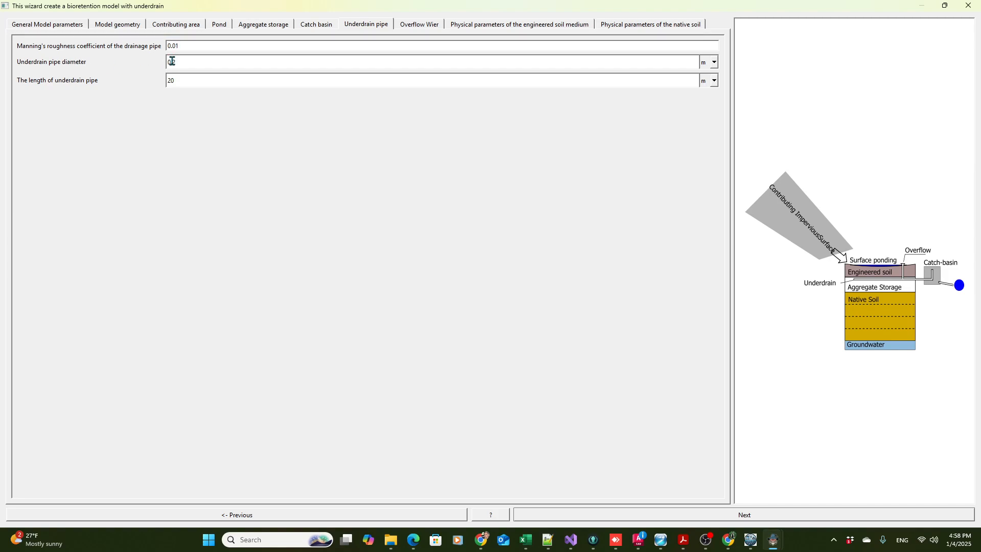
click(187, 80)
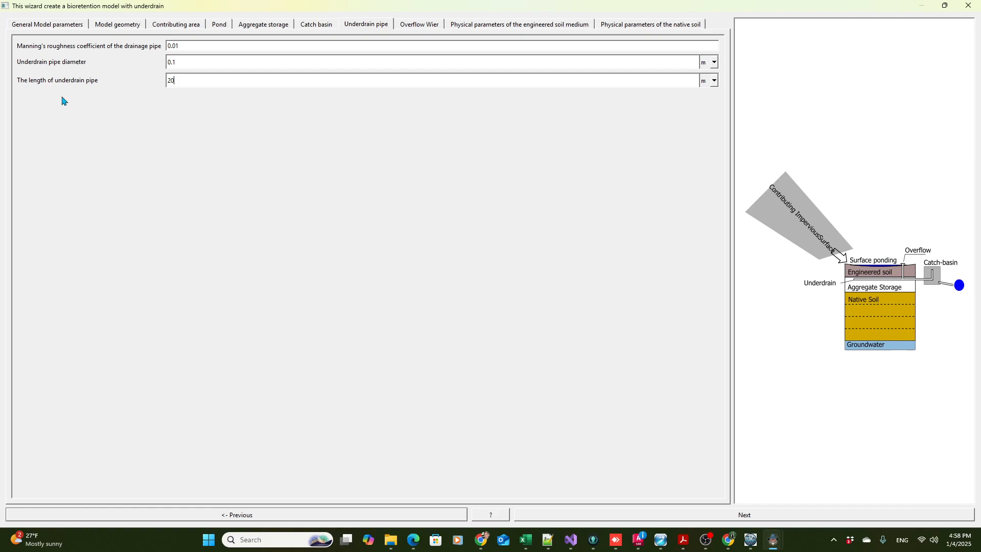
double_click(177, 82)
Continue to the overflow weir parameters, consult Bioretention-Model.pdf, and set the crest elevation to 0.2 m
click(572, 515)
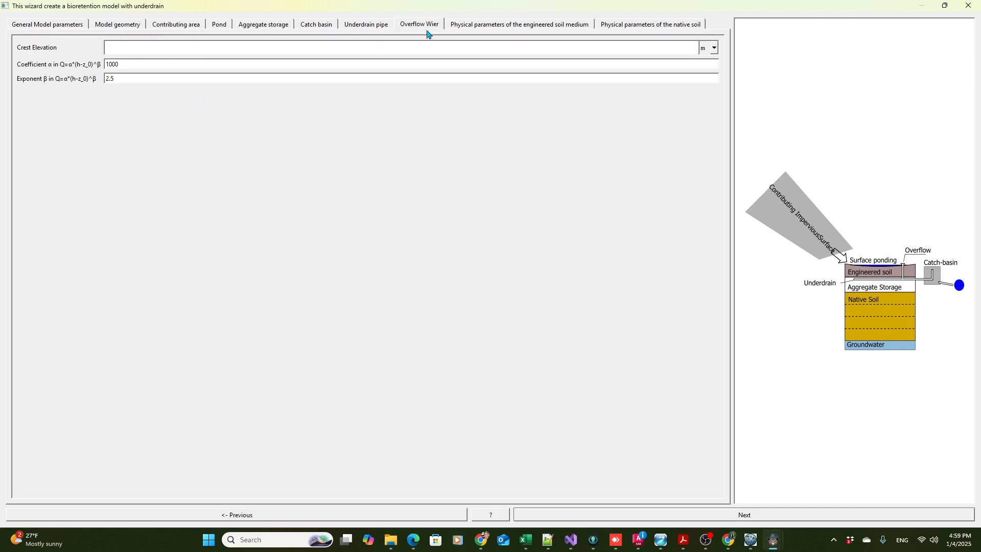
mouse_move(638, 540)
click(683, 540)
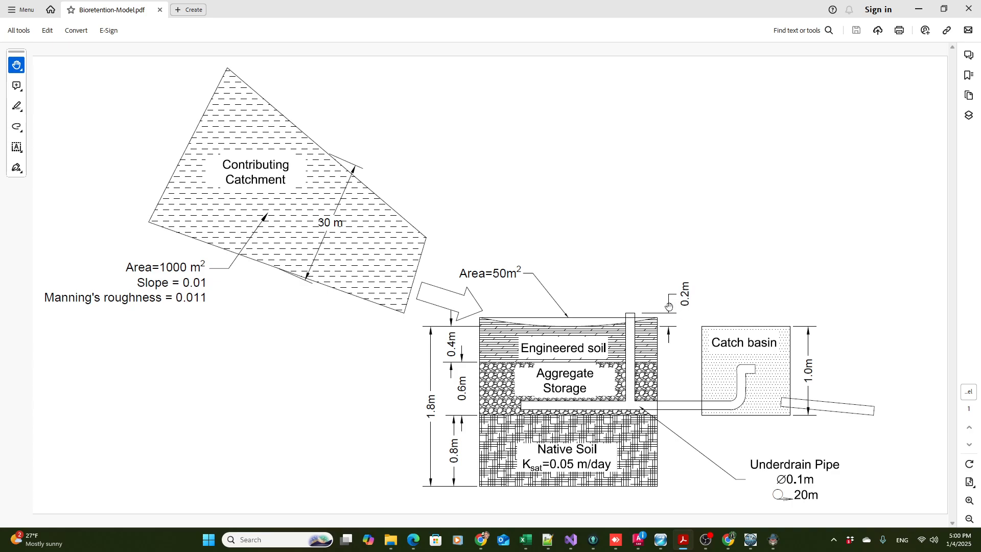
mouse_move(773, 539)
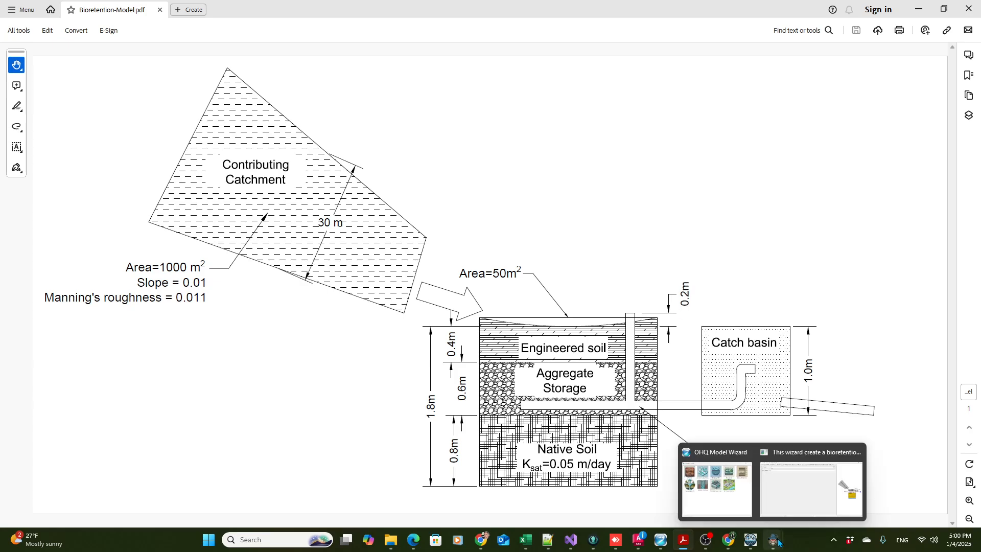
click(775, 490)
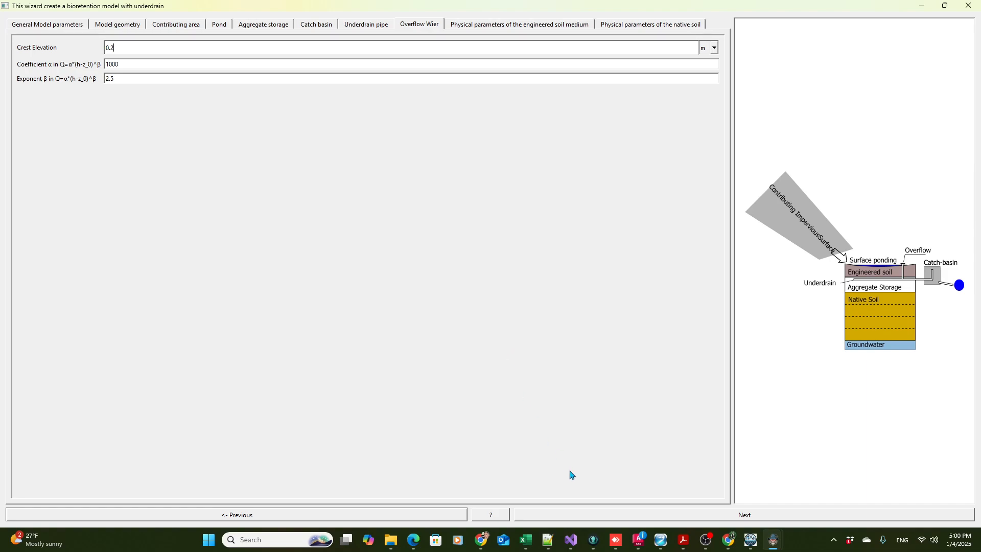
Continue to the engineered soil's physical parameters and check its saturated hydraulic conductivity against Bioretention-Model.pdf
click(585, 514)
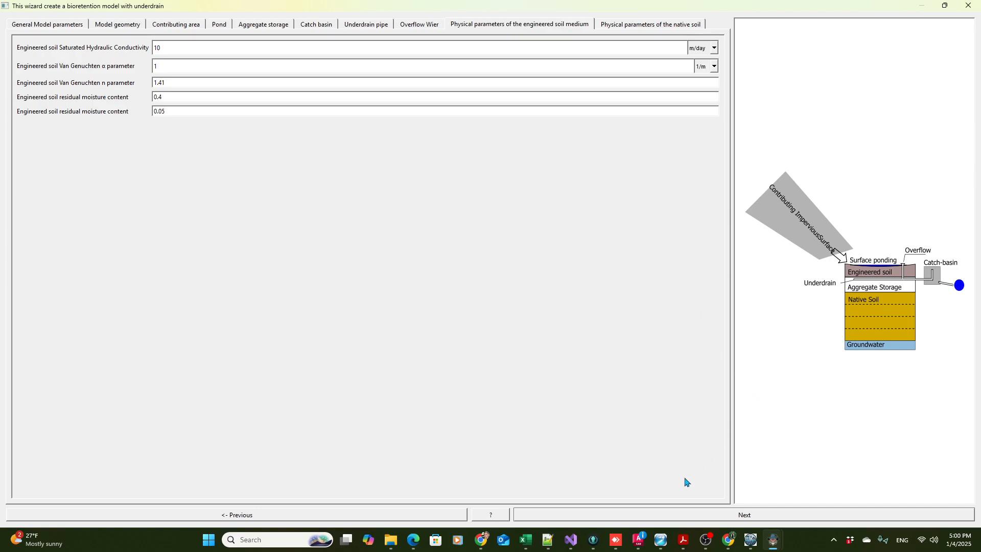
click(682, 539)
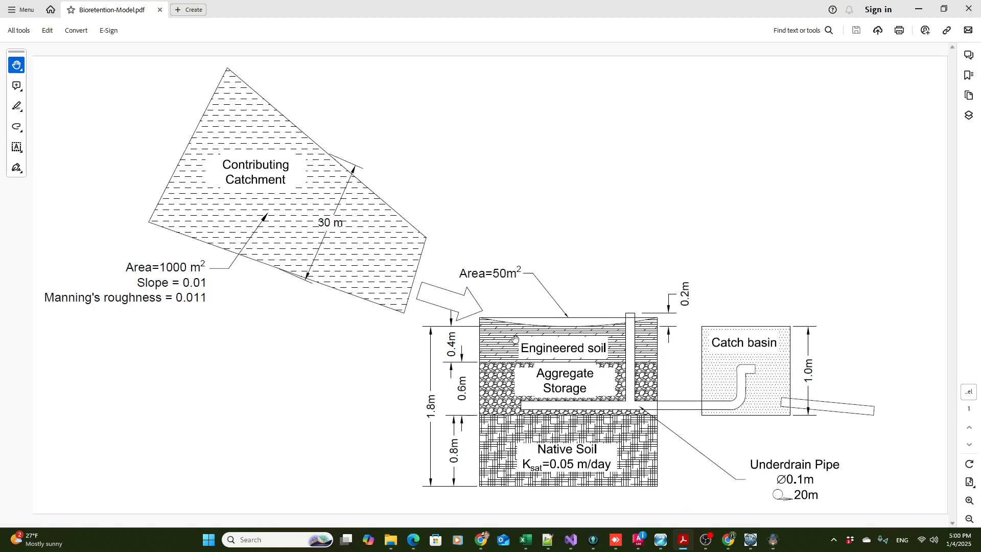
mouse_move(772, 540)
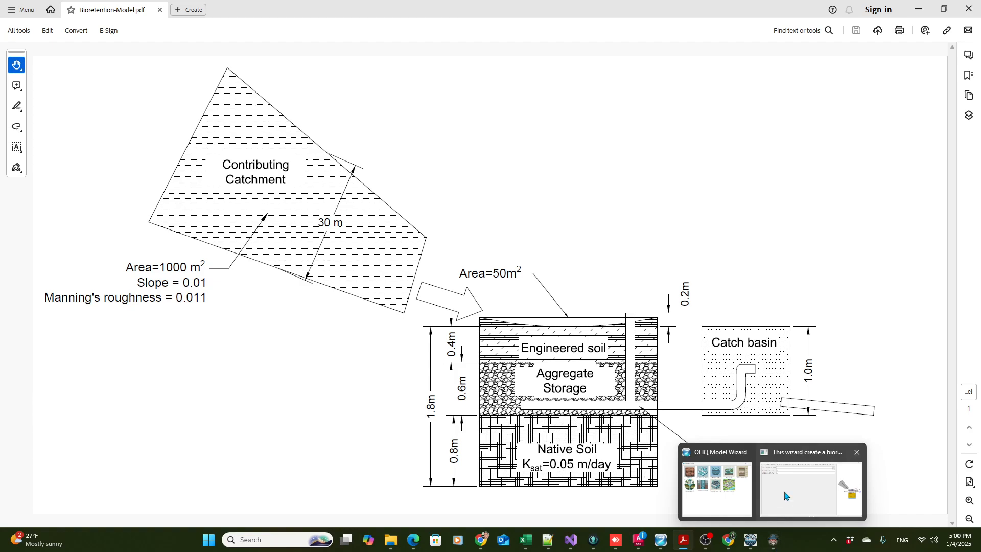
click(761, 473)
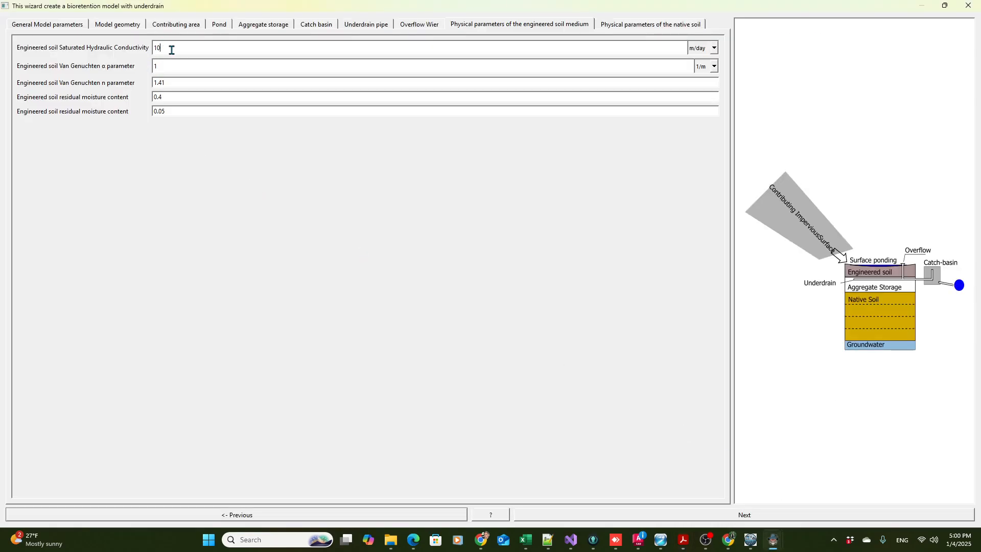
drag(170, 48, 141, 46)
Continue to the native soil parameters, consult Bioretention-Model.pdf, and set the native soil hydraulic conductivity to 0.05 m/day
click(601, 515)
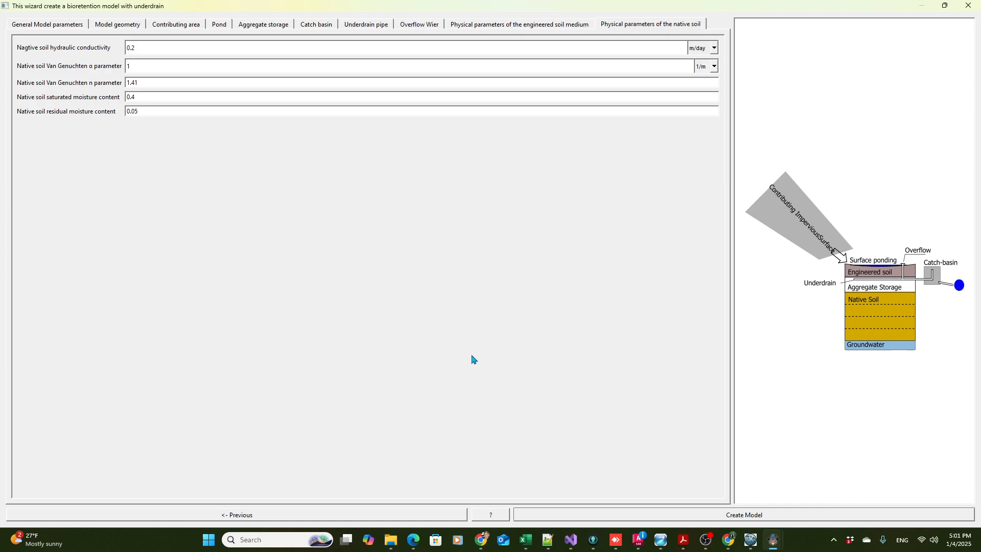
click(682, 543)
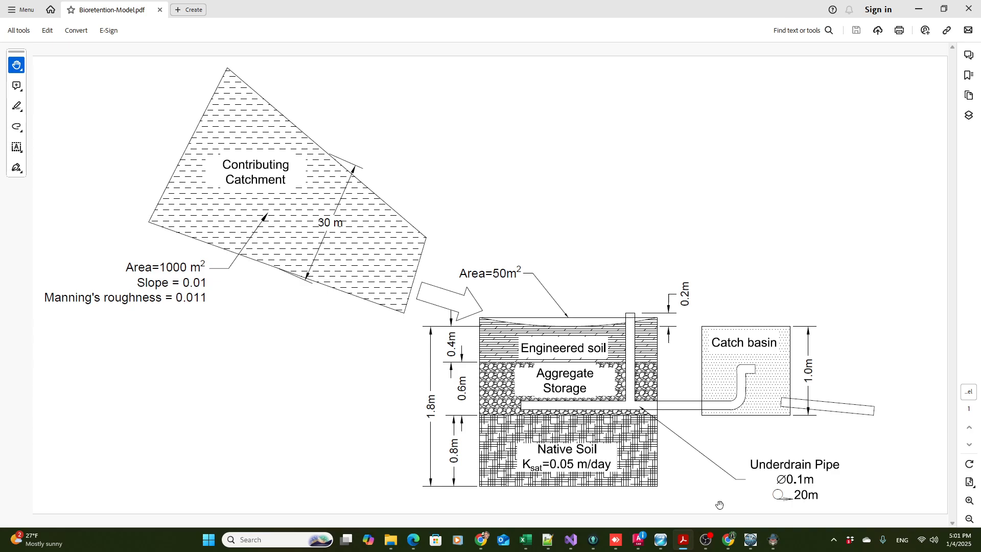
mouse_move(773, 540)
click(781, 502)
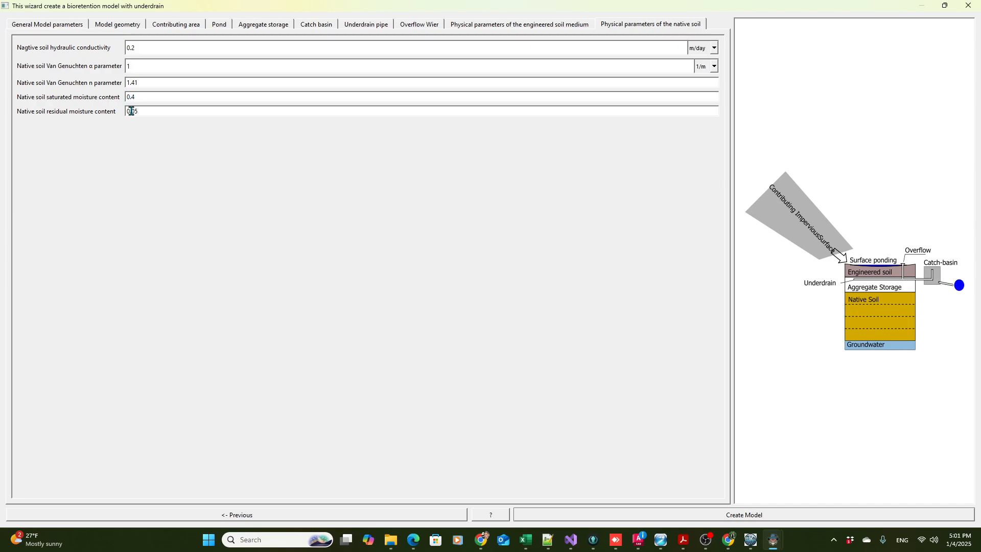
double_click(131, 47)
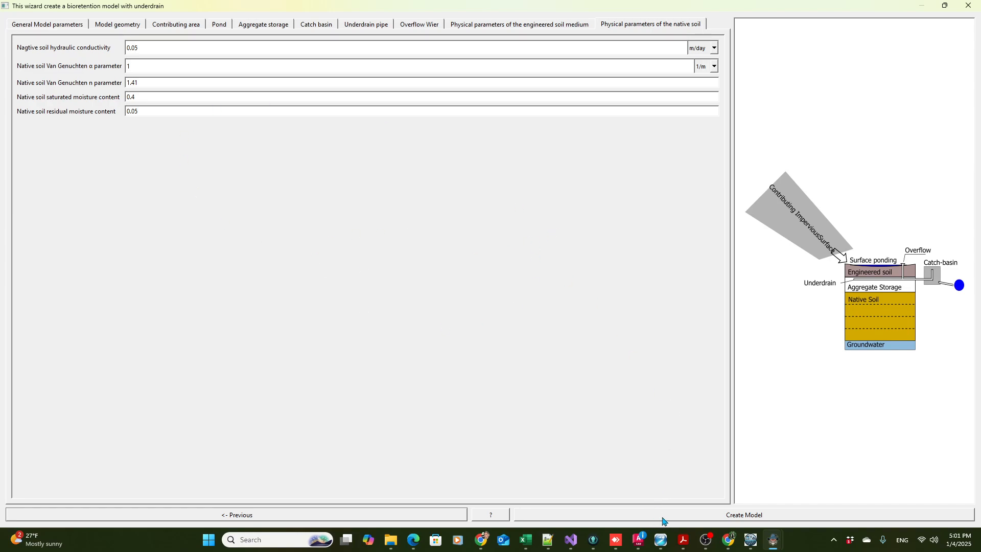
Create the model from the wizard and save it in the Documents folder as Bioretention_Wizard
click(707, 517)
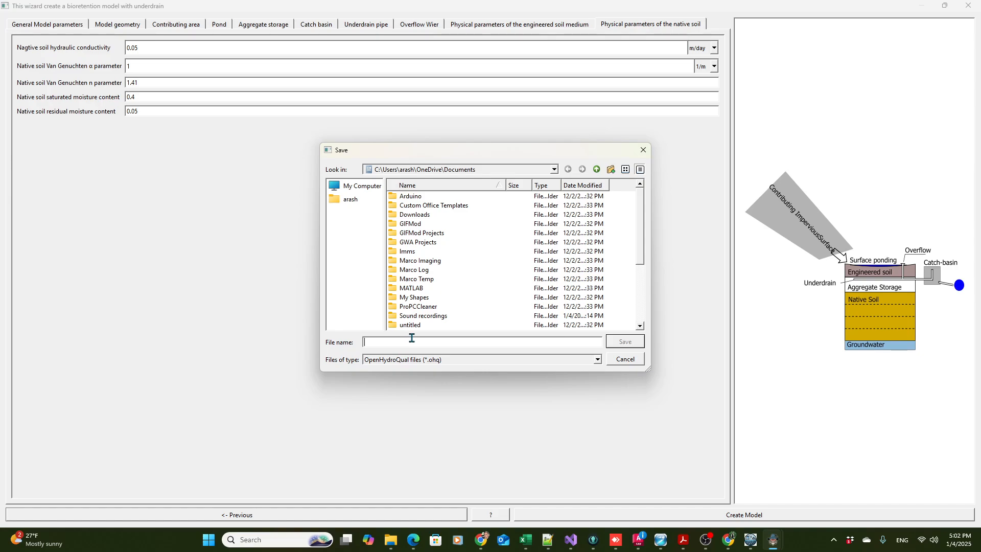
text(Bioretention)
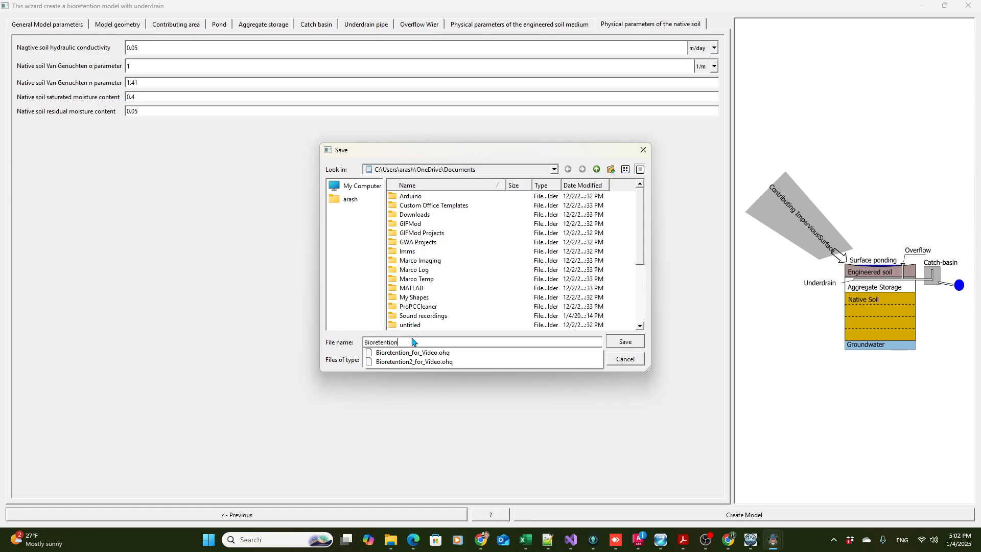
text(_)
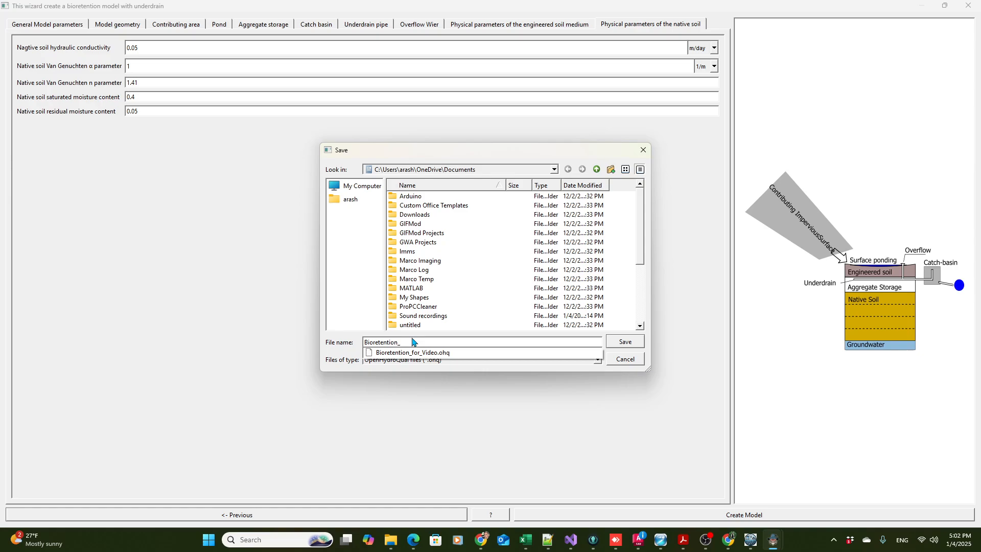
text(Wizard)
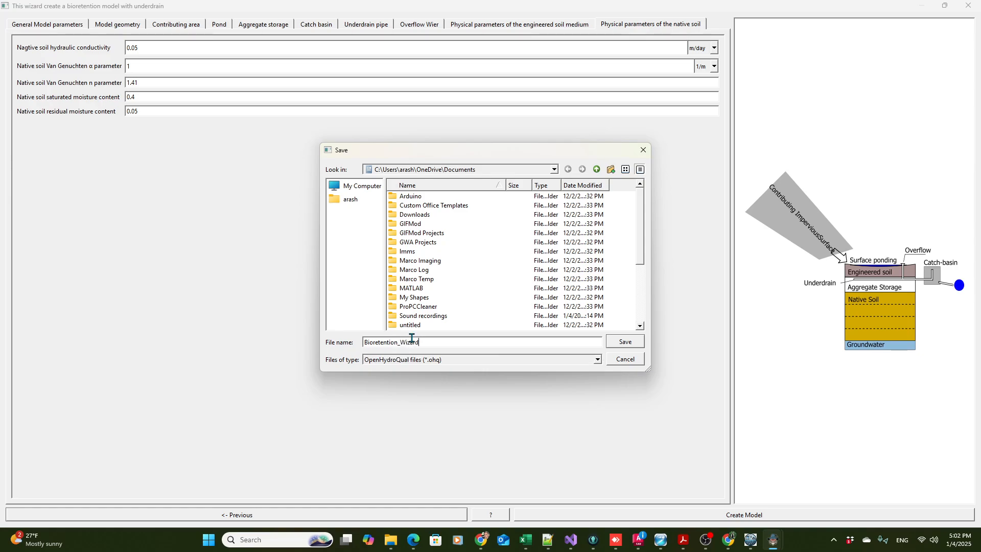
key(Return)
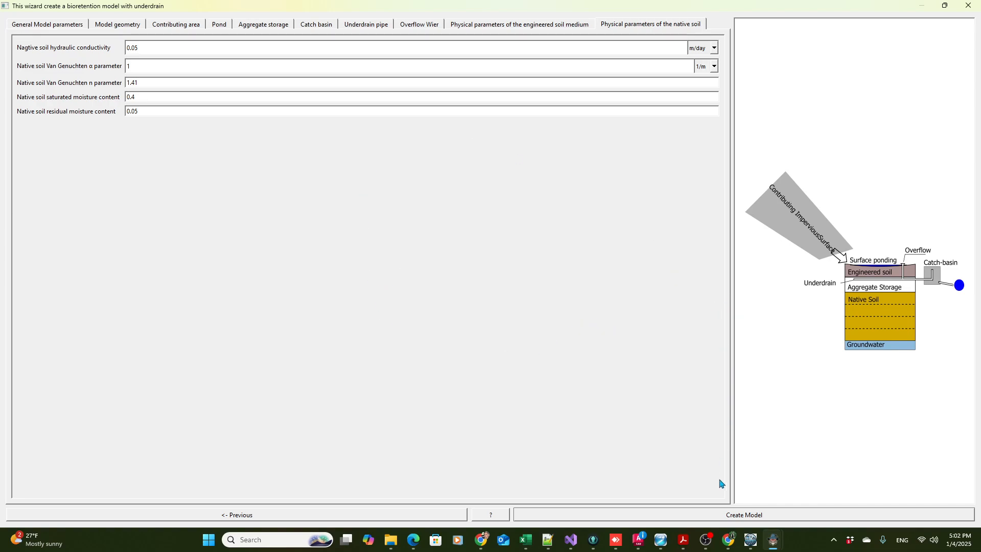
Switch to OpenHydroQual, open Bioretention_Wizard.ohq from the Documents folder, and move the log window clear of the model diagram
mouse_move(750, 539)
click(747, 493)
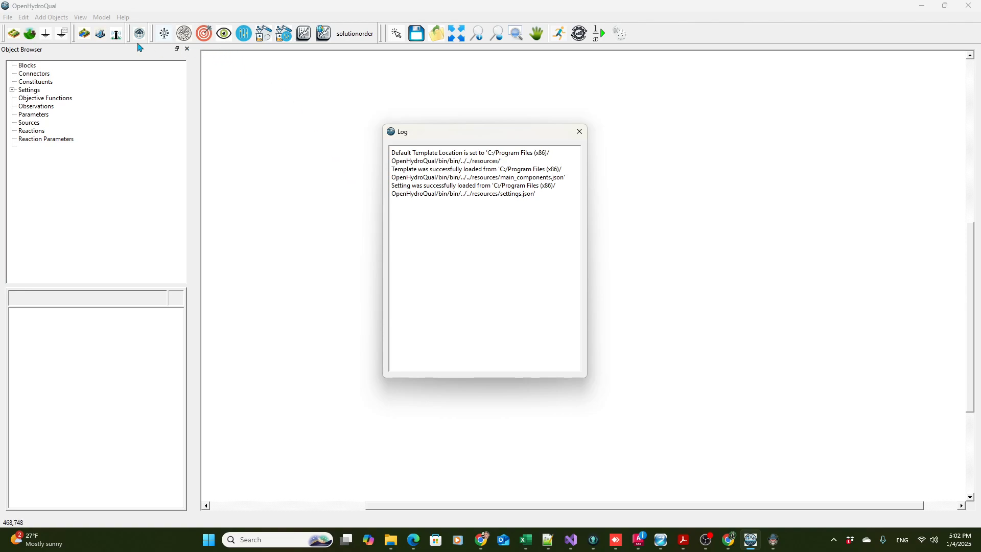
click(12, 19)
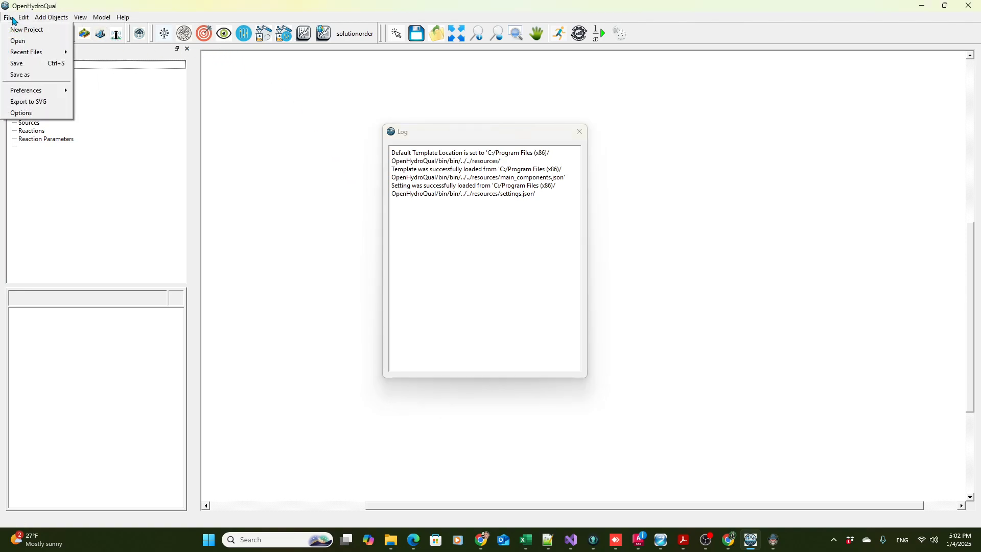
click(23, 39)
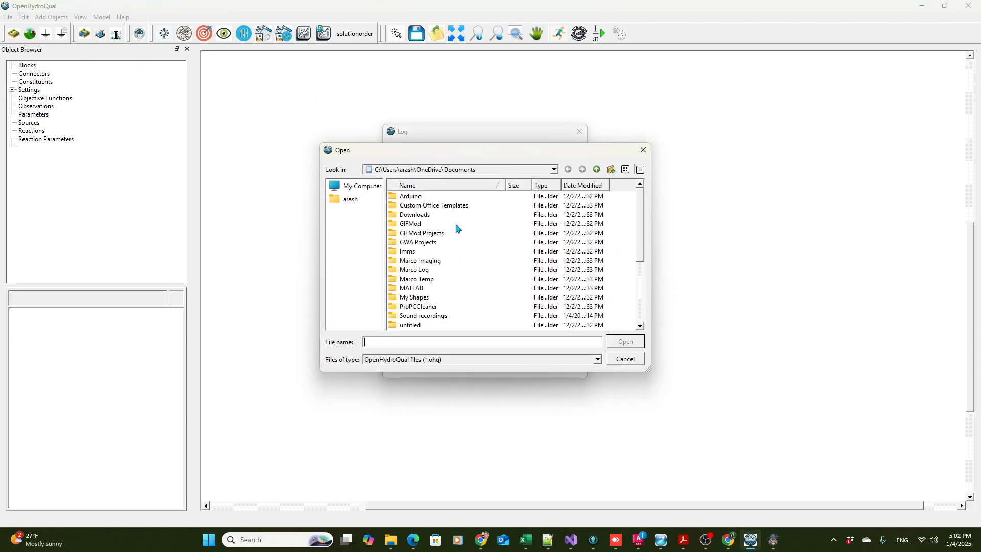
scroll(486, 233, down, 4)
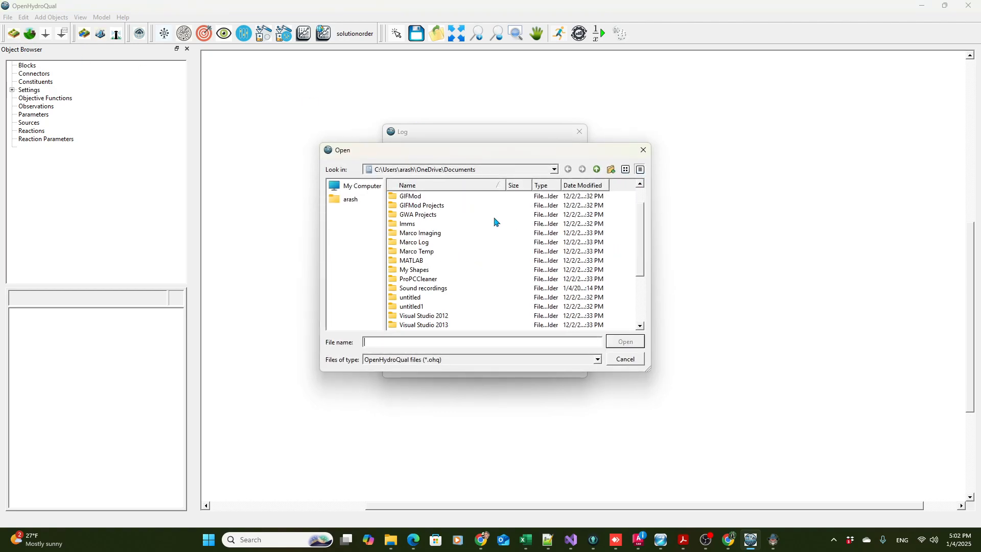
click(407, 318)
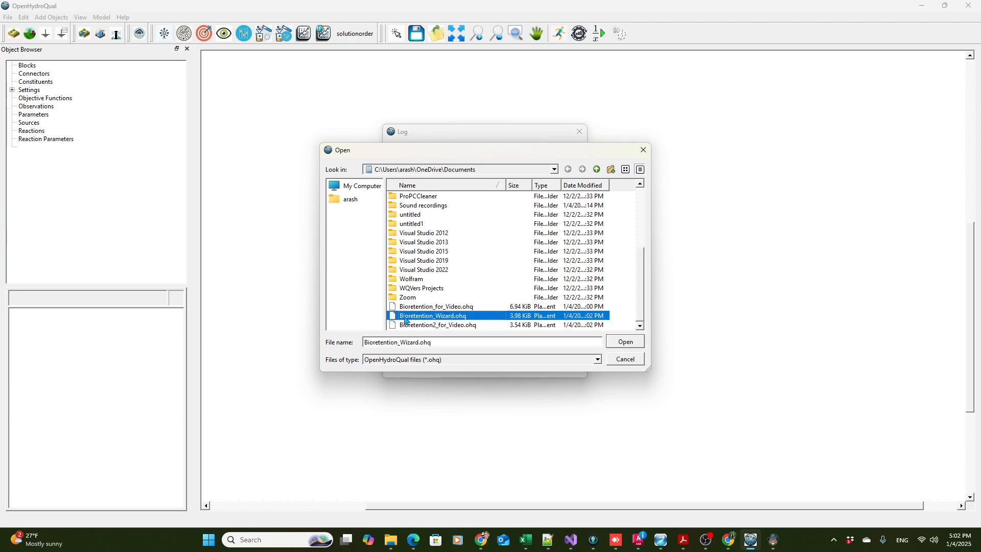
click(631, 343)
drag(511, 135, 222, 276)
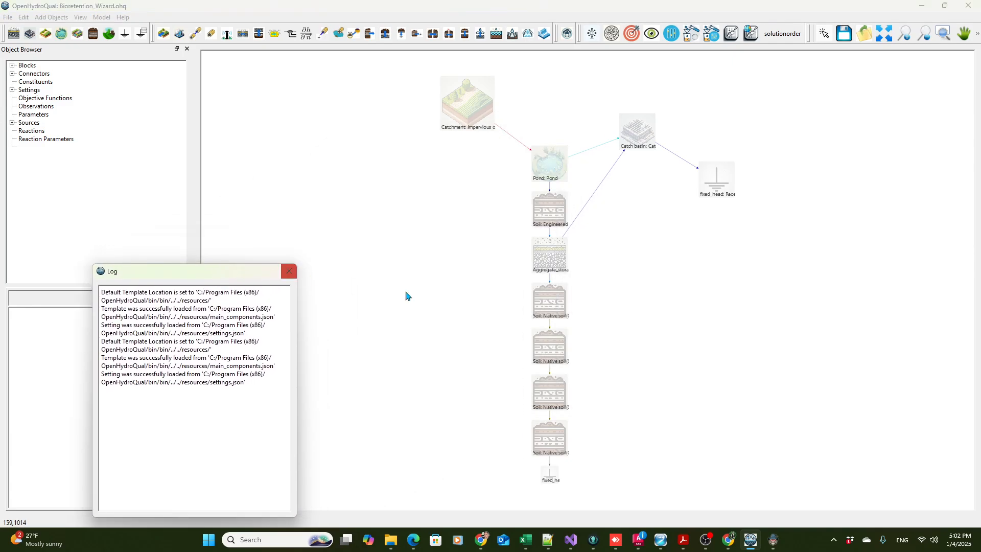
Review the properties of the catchment, pond, engineered soil, aggregate storage, underdrain pipe, overflow weir and catch basin
click(473, 121)
click(542, 171)
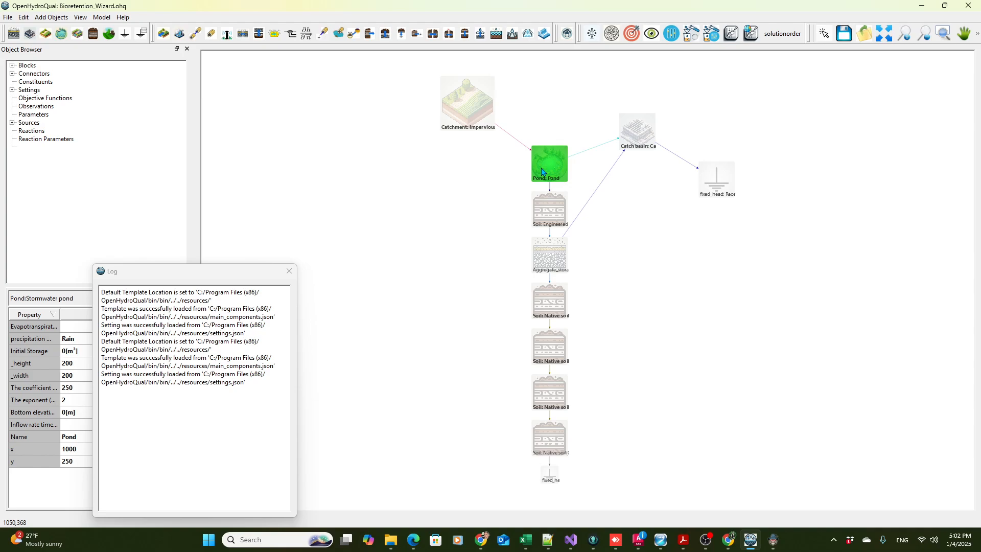
click(552, 213)
click(551, 250)
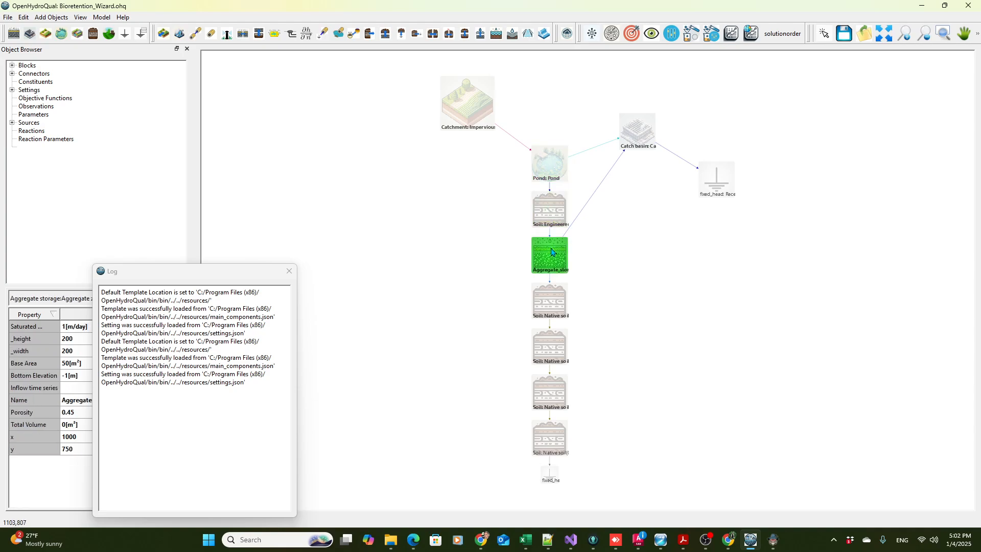
click(581, 216)
click(585, 153)
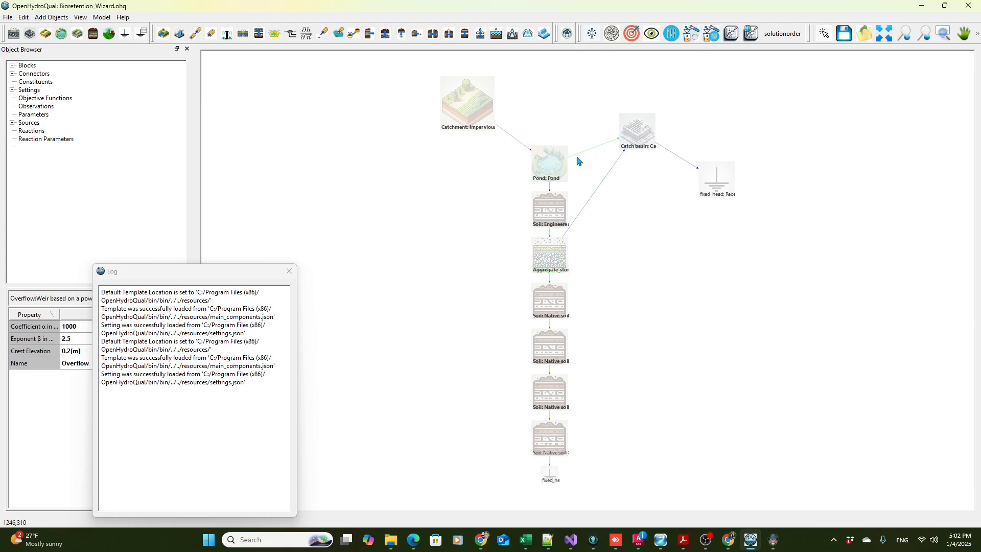
click(639, 135)
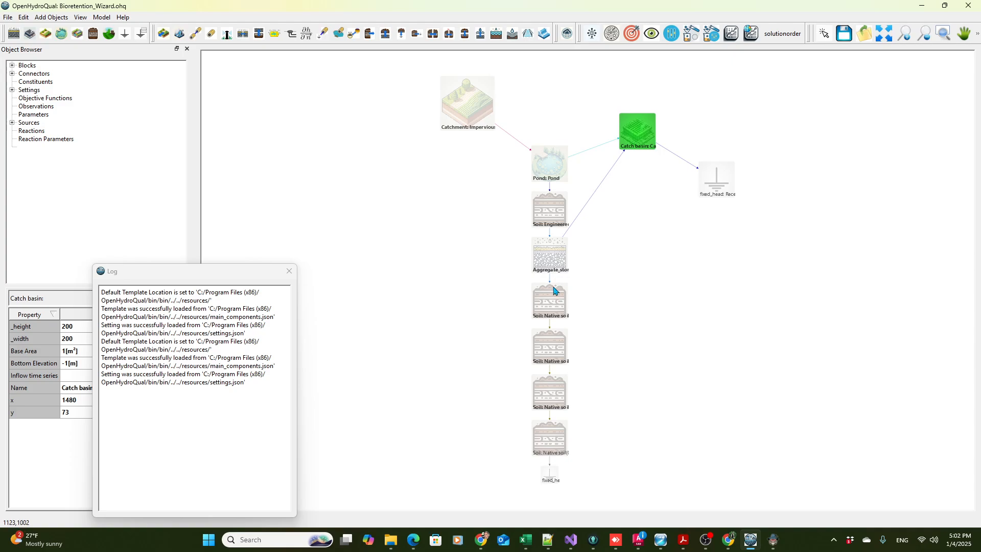
Review the properties of the four native soil layers and the groundwater boundary below them
click(552, 306)
click(551, 351)
click(549, 394)
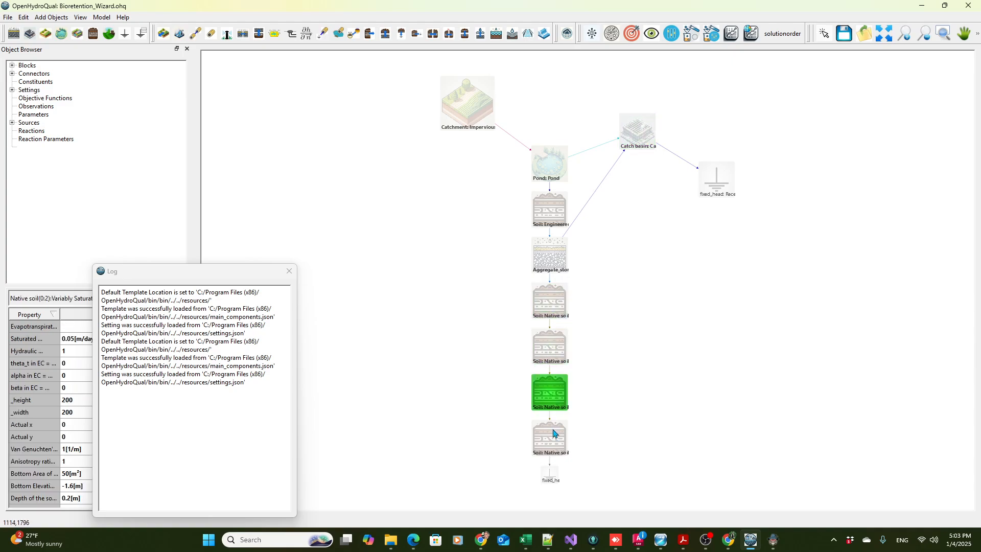
click(550, 435)
click(550, 477)
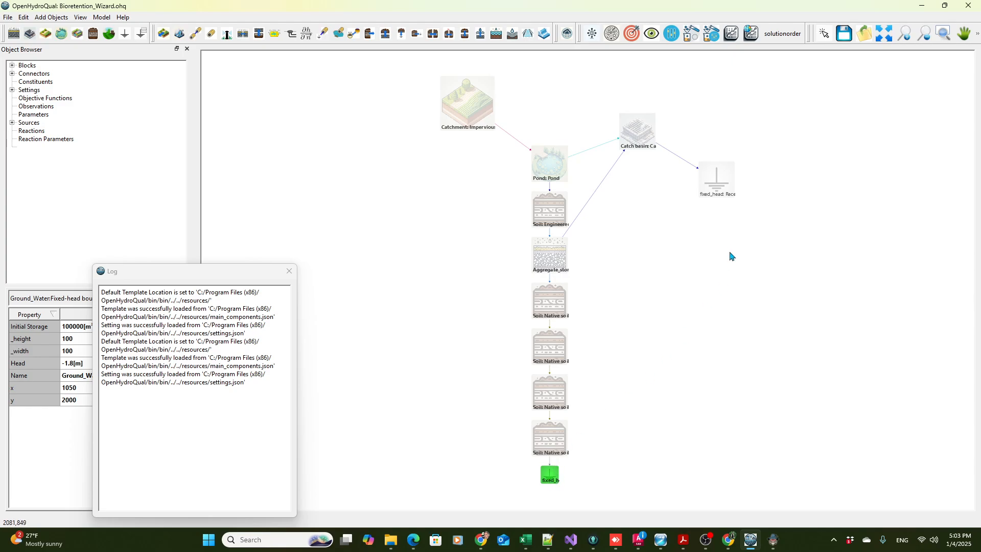
Run the bioretention simulation to completion and dismiss the running status window
click(977, 34)
click(826, 53)
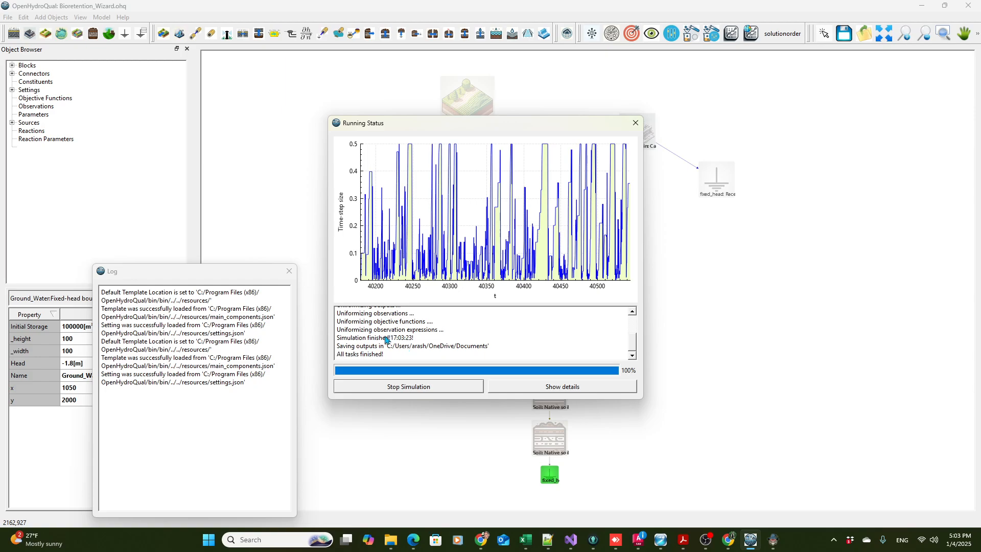
click(635, 123)
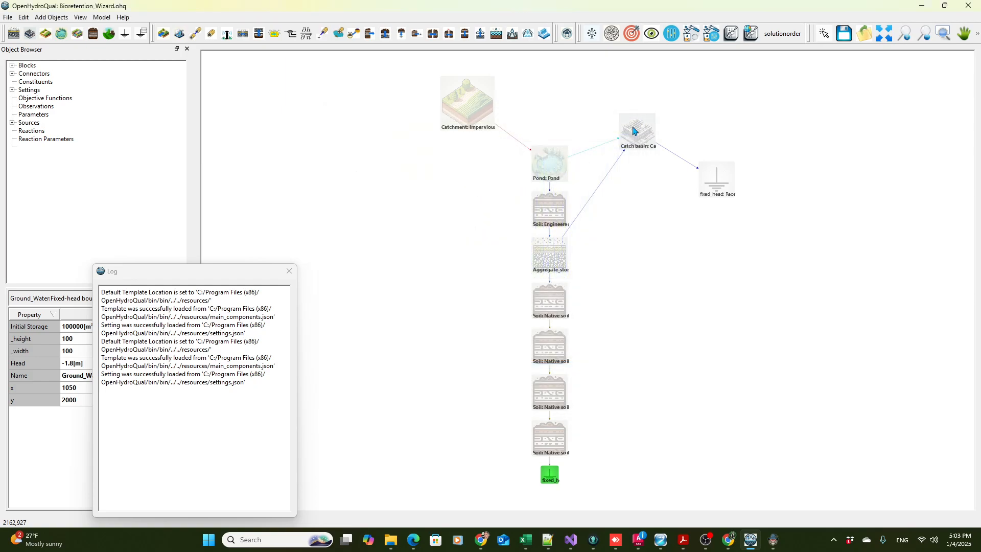
Plot the flow result of the catchment-to-bioretention connector, enlarge the plot to examine it, and close it
click(512, 140)
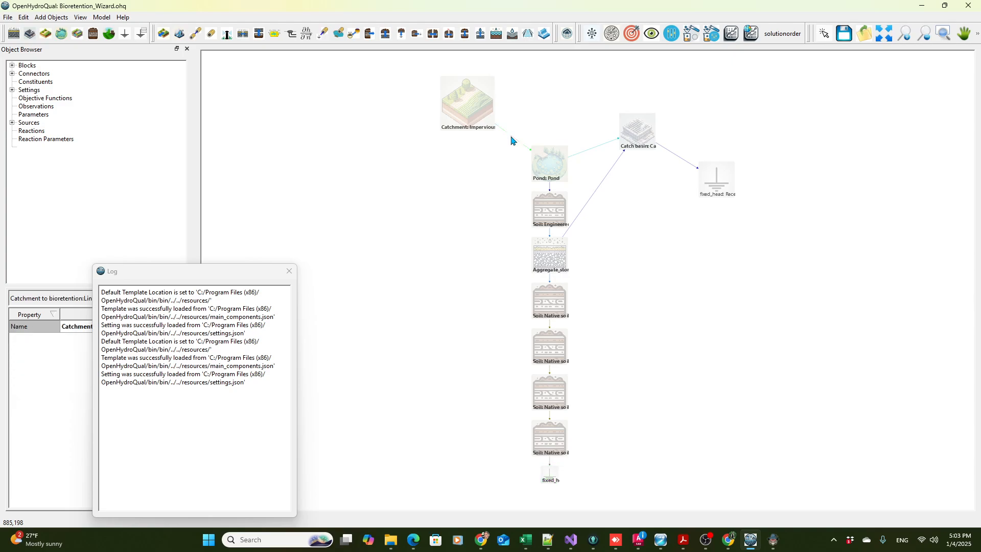
right_click(511, 140)
mouse_move(532, 183)
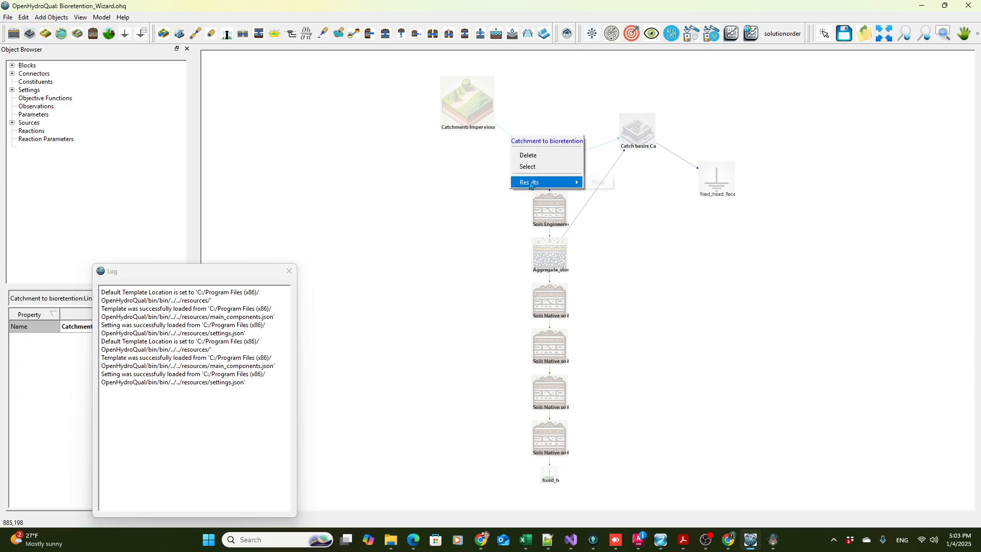
click(602, 184)
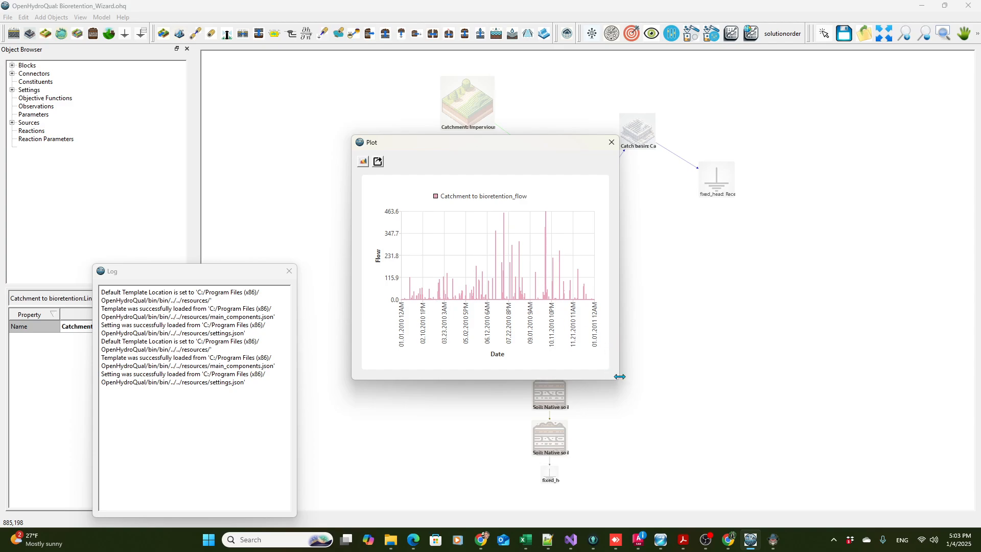
drag(619, 381, 826, 425)
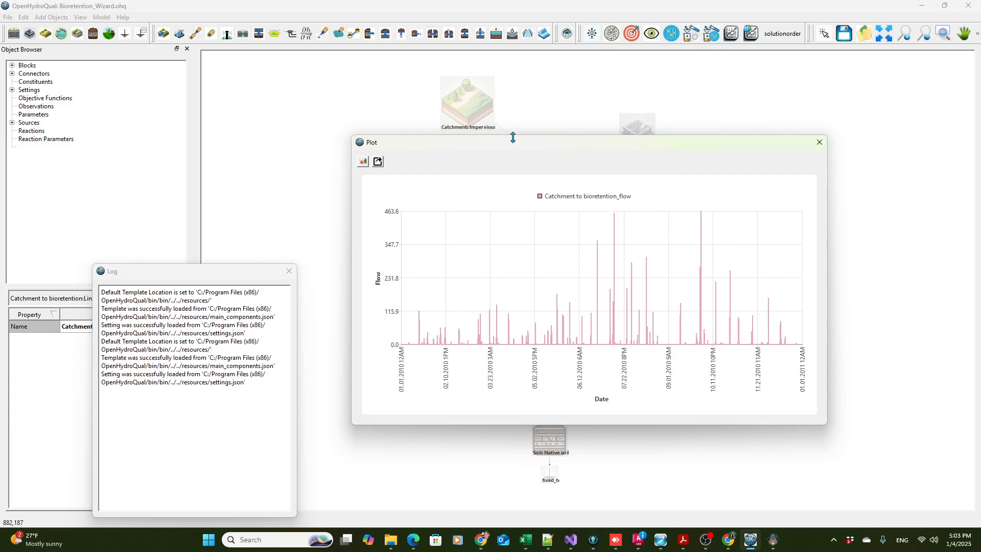
drag(515, 148, 141, 139)
click(445, 132)
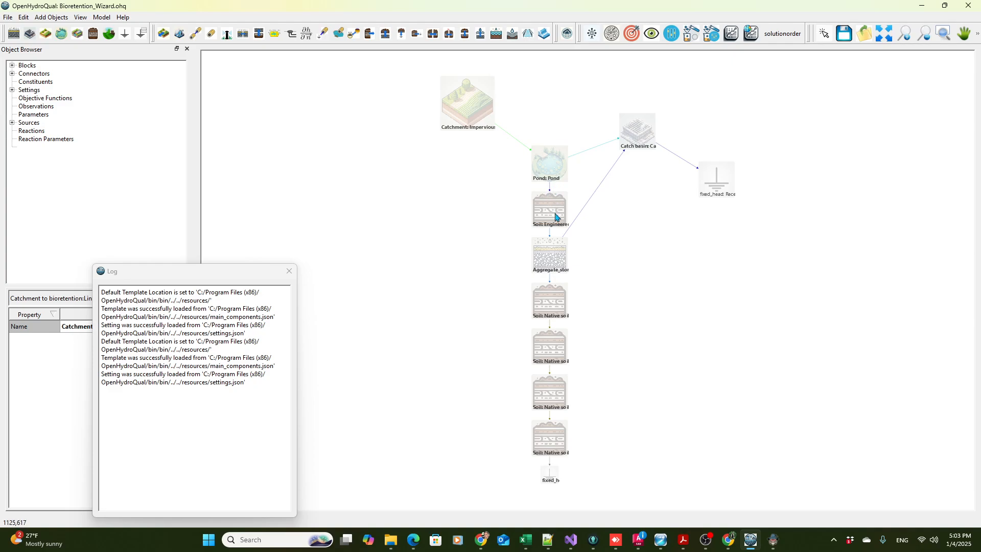
Plot the water depth in the aggregate storage, enlarge the plot to examine its peaks, and close it
click(548, 263)
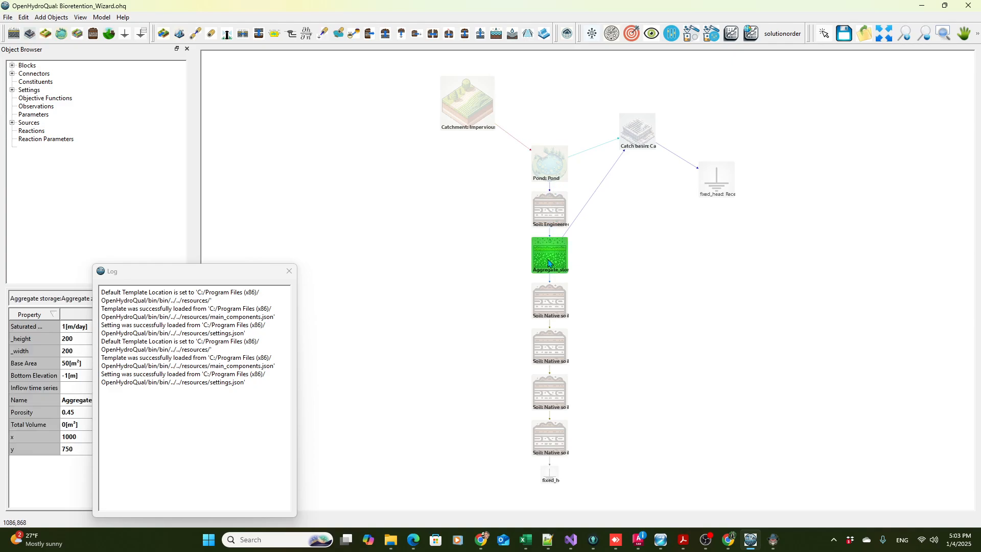
right_click(548, 259)
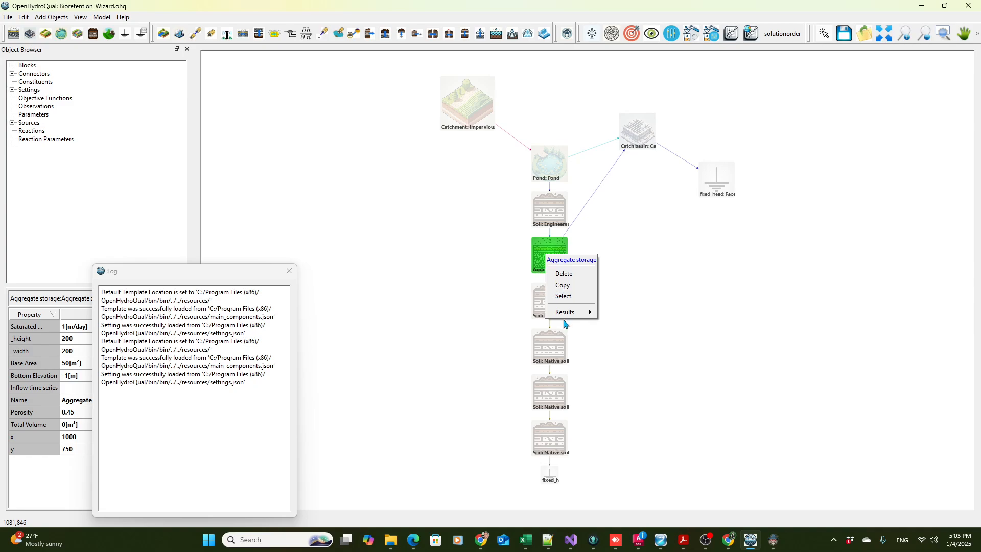
mouse_move(566, 314)
click(642, 333)
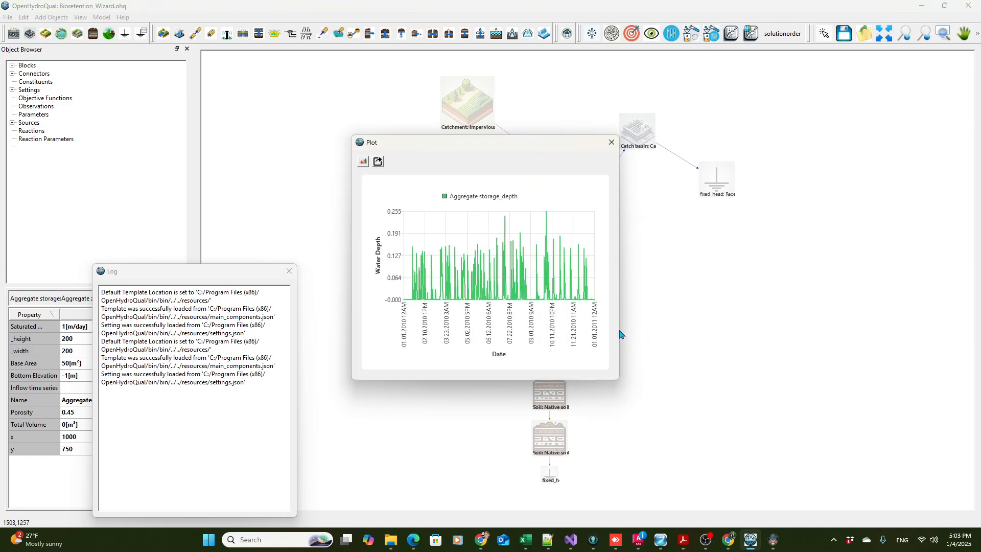
drag(617, 381, 869, 433)
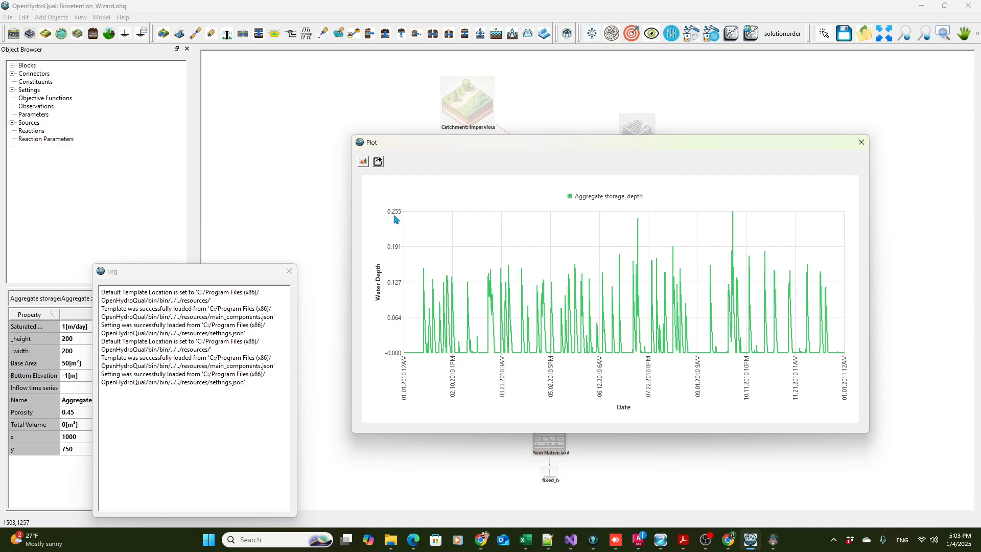
click(861, 142)
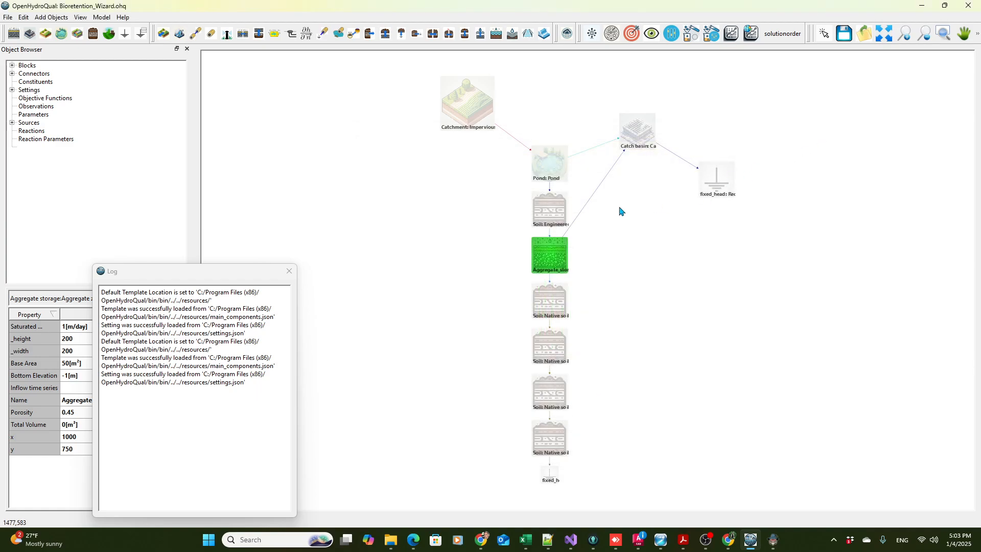
Plot the flow rate of the underdrain pipe from aggregate storage to catch basin, enlarge the plot, and close it
click(597, 193)
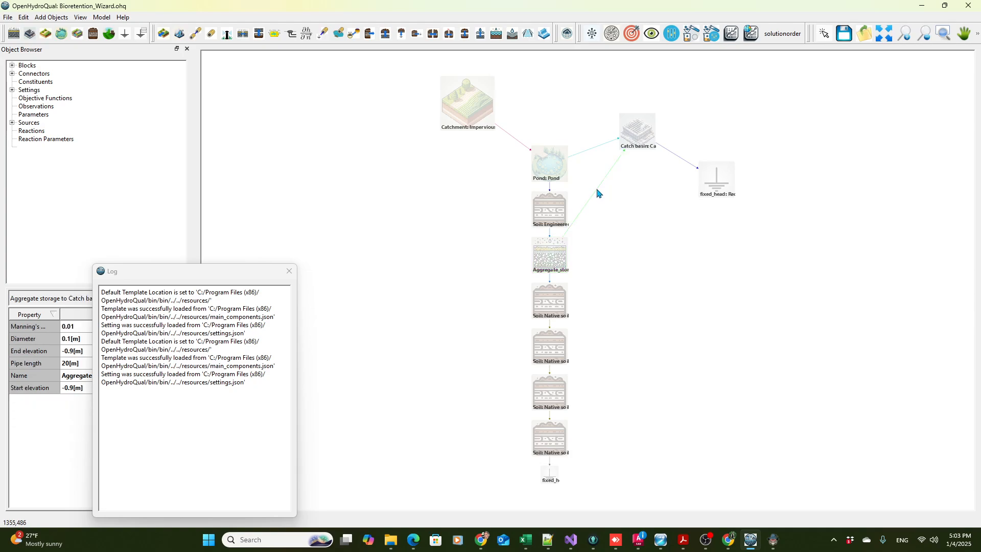
right_click(597, 193)
mouse_move(620, 235)
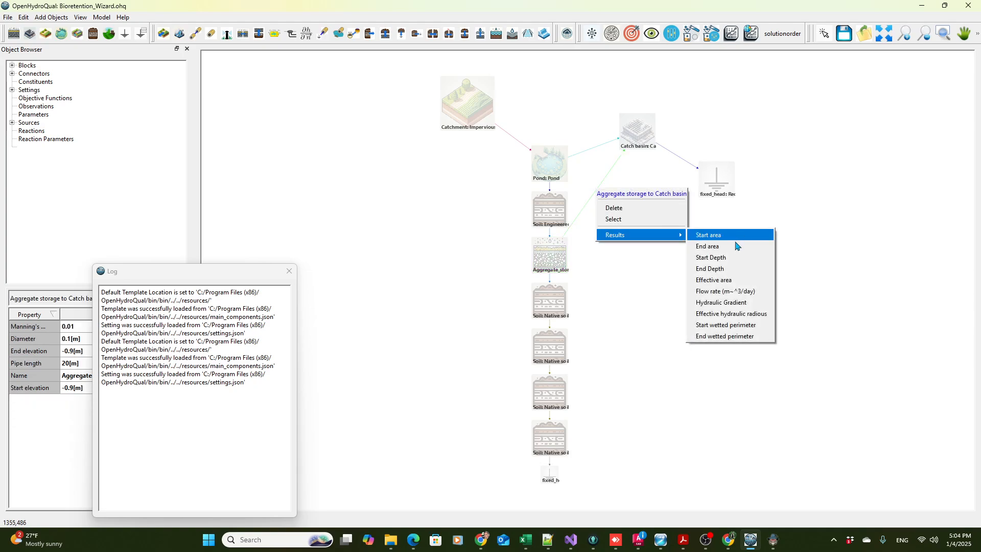
click(729, 292)
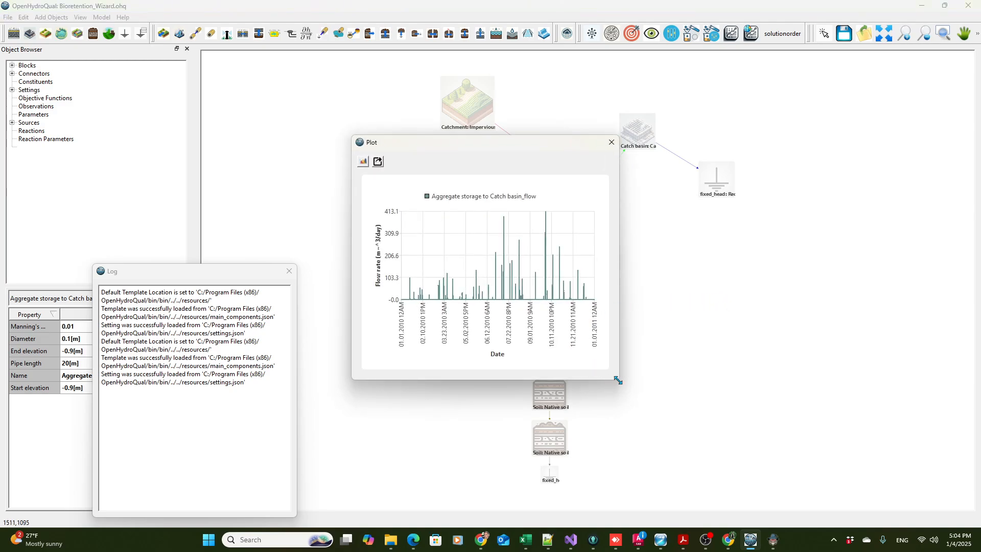
drag(617, 380, 750, 429)
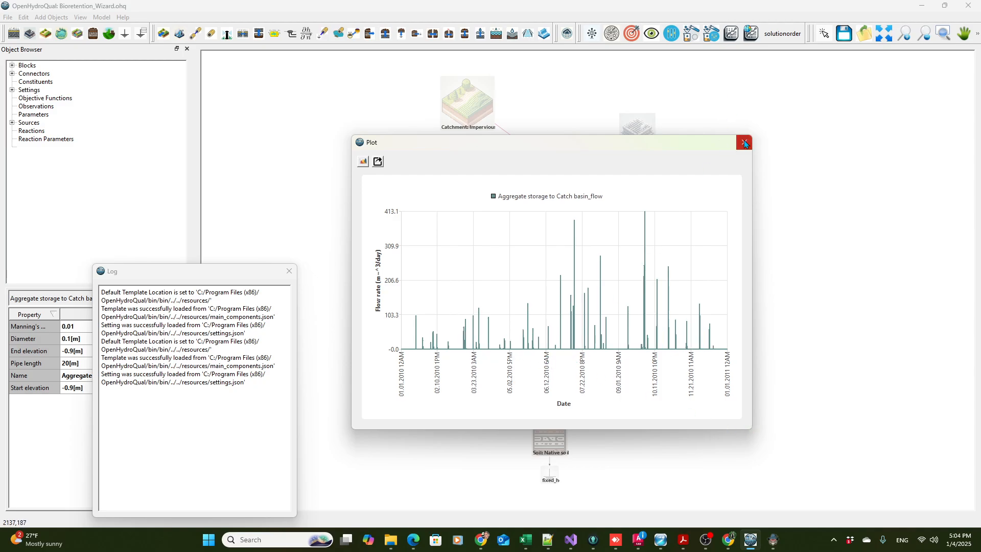
click(744, 143)
Plot the flow rate over the overflow weir between the pond and catch basin, and close the plot
click(602, 147)
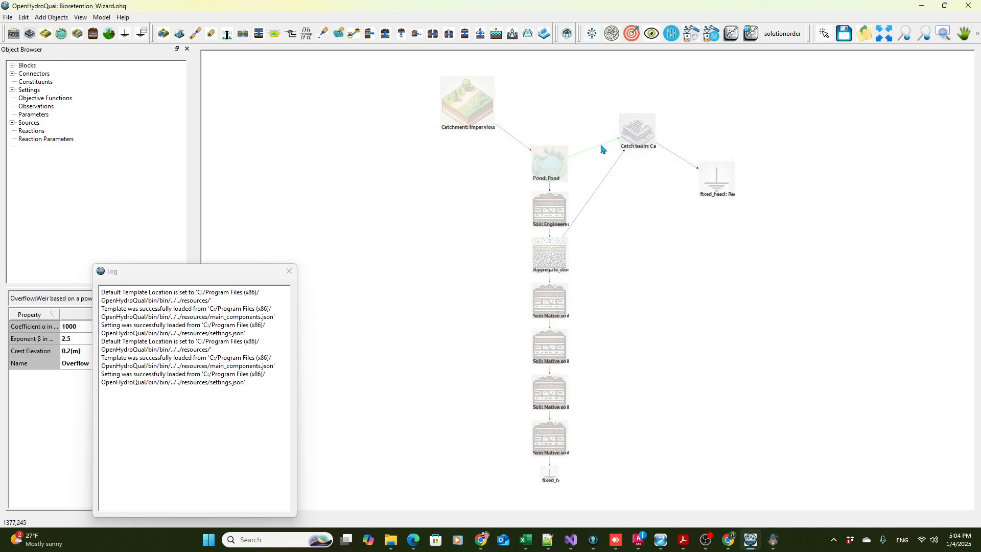
right_click(601, 147)
mouse_move(617, 191)
click(684, 191)
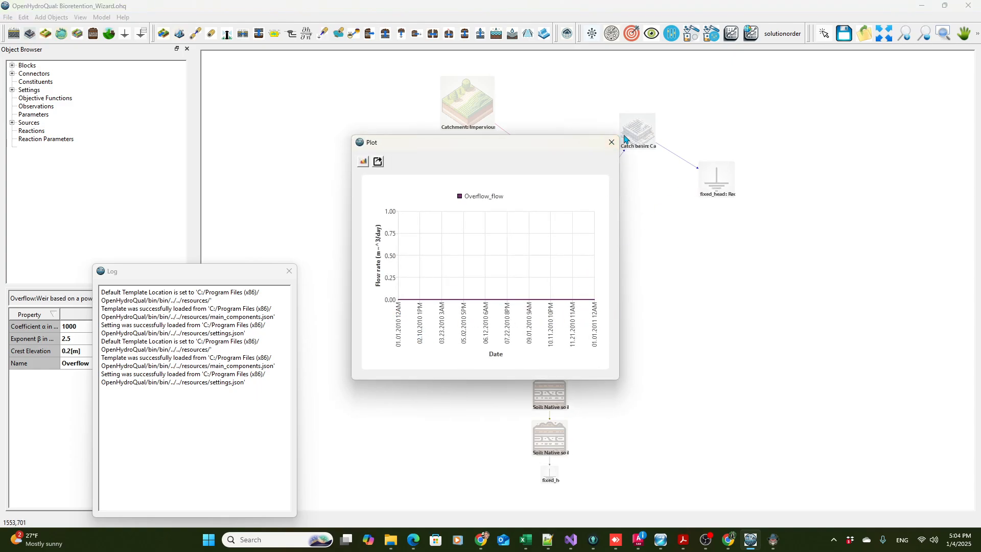
click(611, 142)
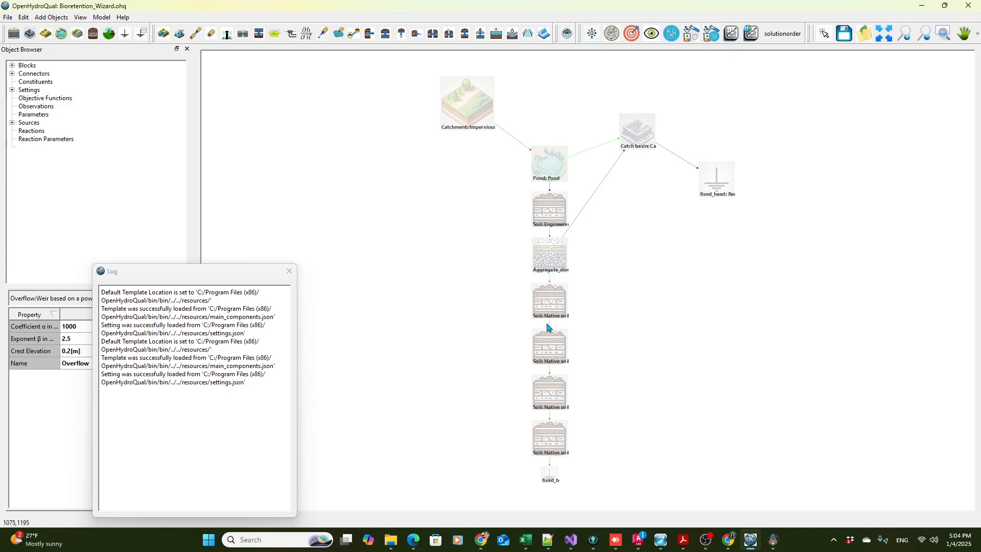
Plot the flow from the lowest native soil layer to groundwater and move the plot clear of the model diagram
mouse_move(550, 465)
mouse_down()
mouse_move(556, 475)
mouse_move(554, 465)
mouse_up()
click(552, 466)
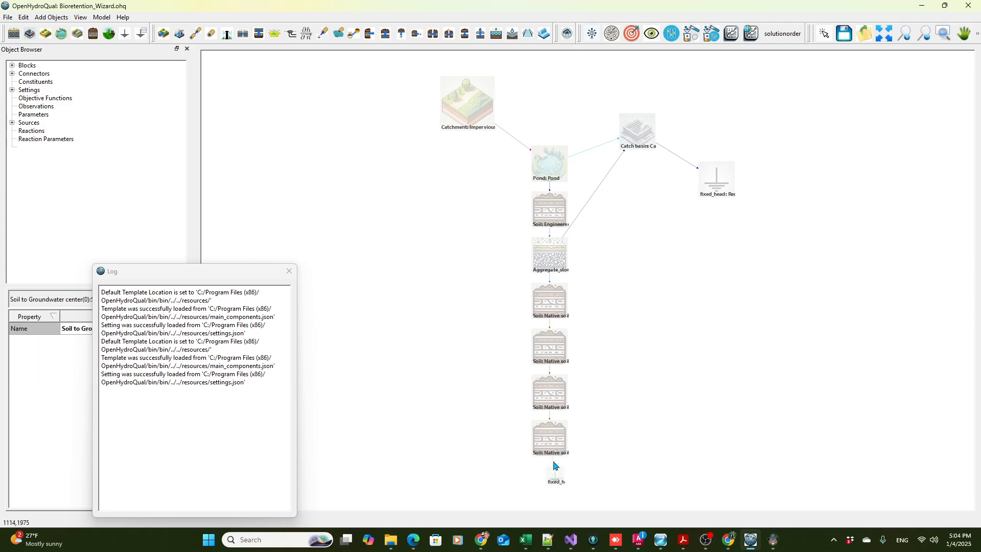
right_click(553, 465)
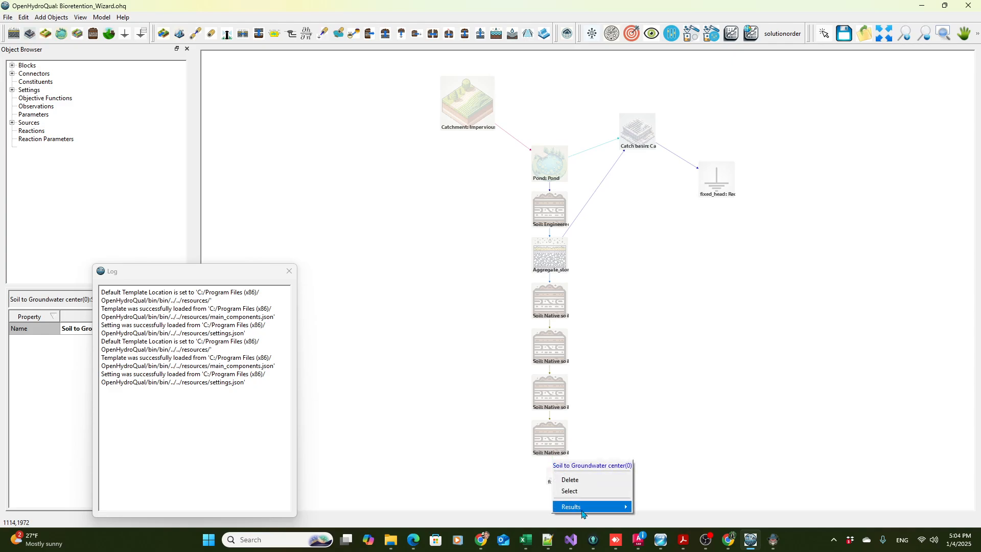
mouse_move(585, 509)
click(660, 523)
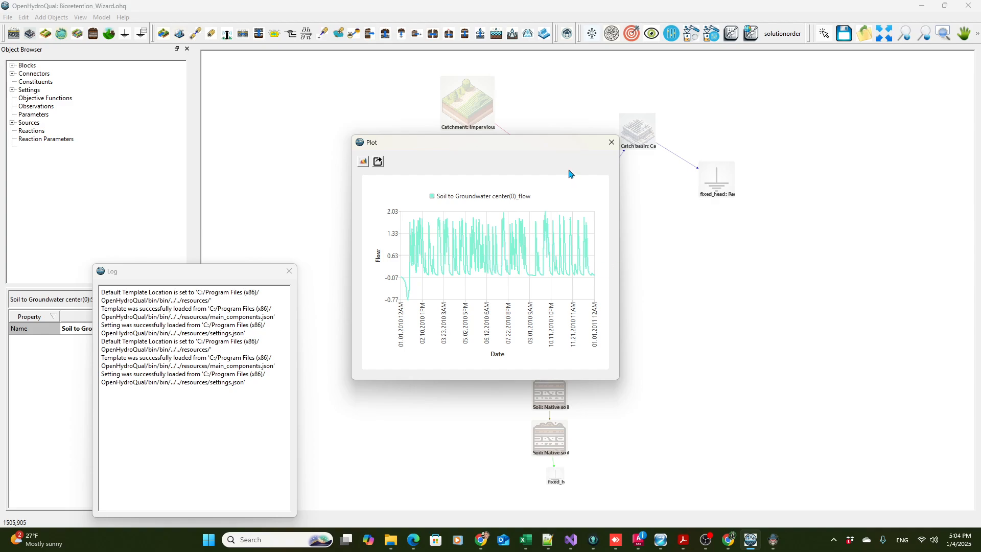
drag(542, 148, 374, 116)
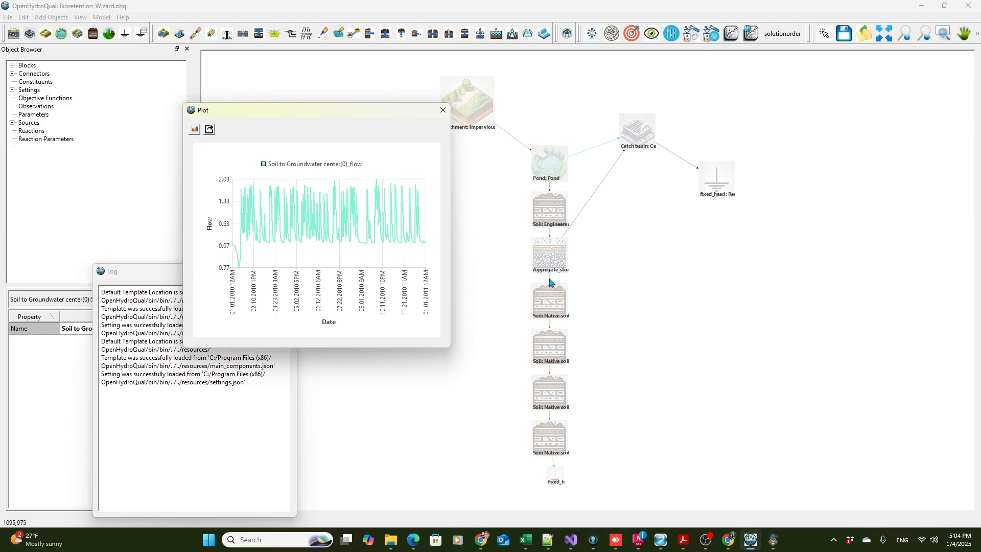
Plot the flow from the engineered soil to the aggregate storage and paste its curve into the groundwater flow plot
right_click(551, 233)
mouse_move(575, 280)
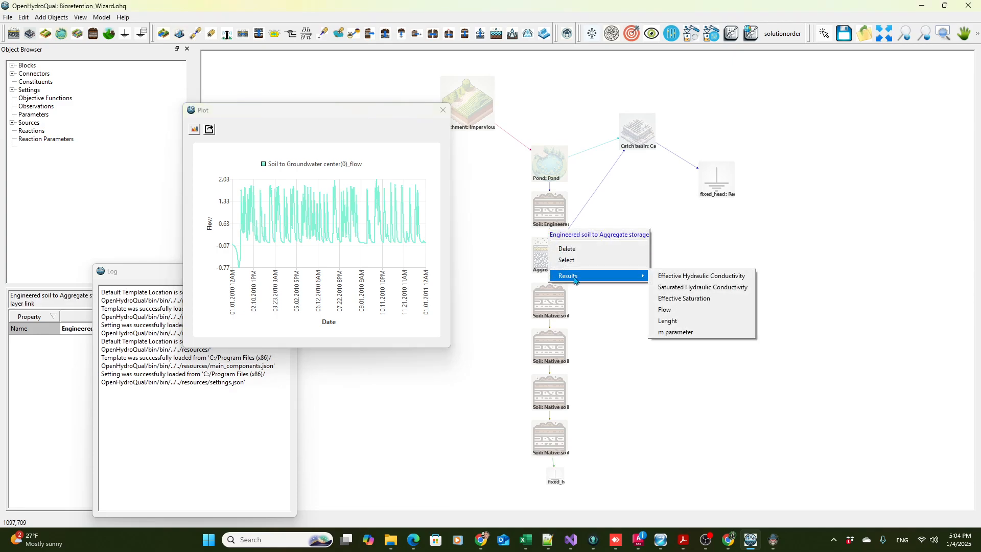
click(692, 311)
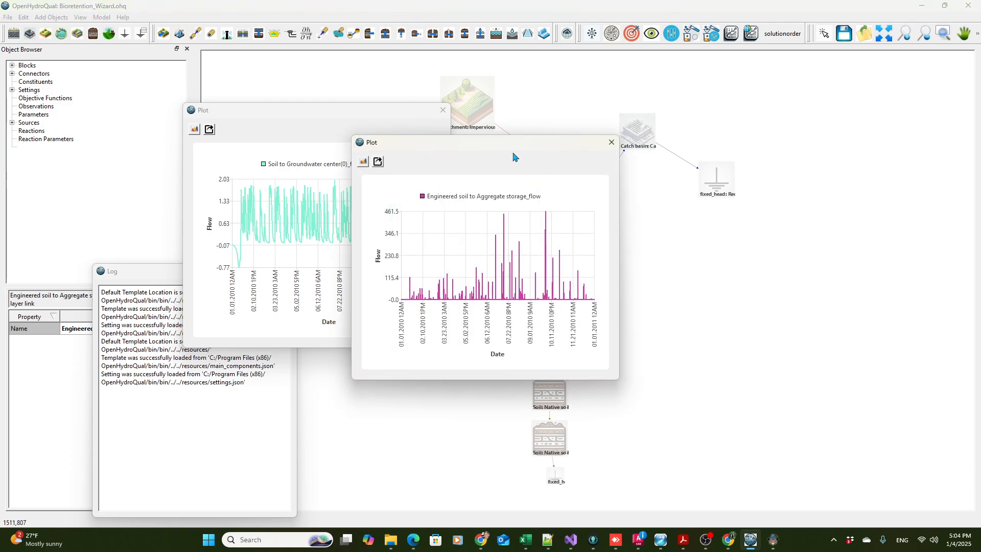
right_click(605, 209)
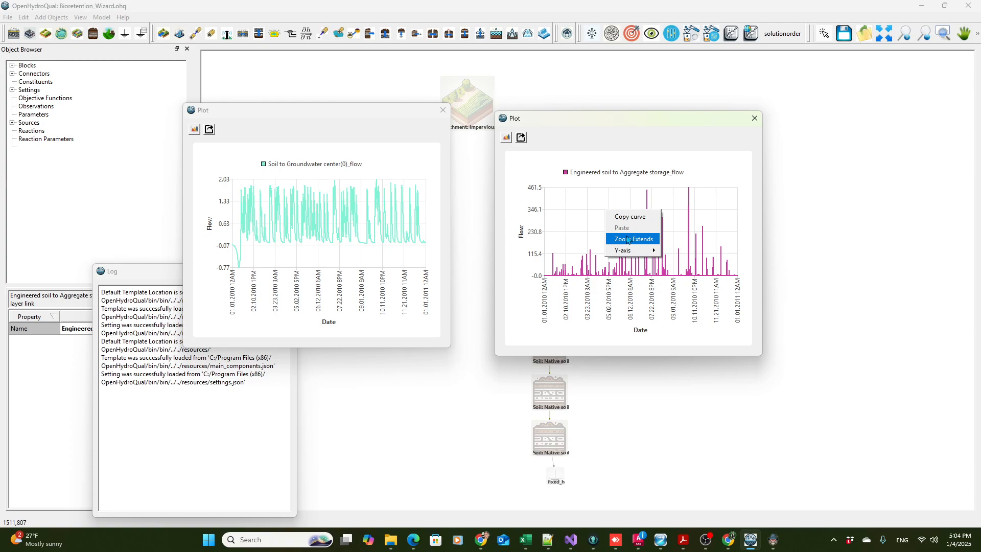
click(629, 219)
right_click(315, 213)
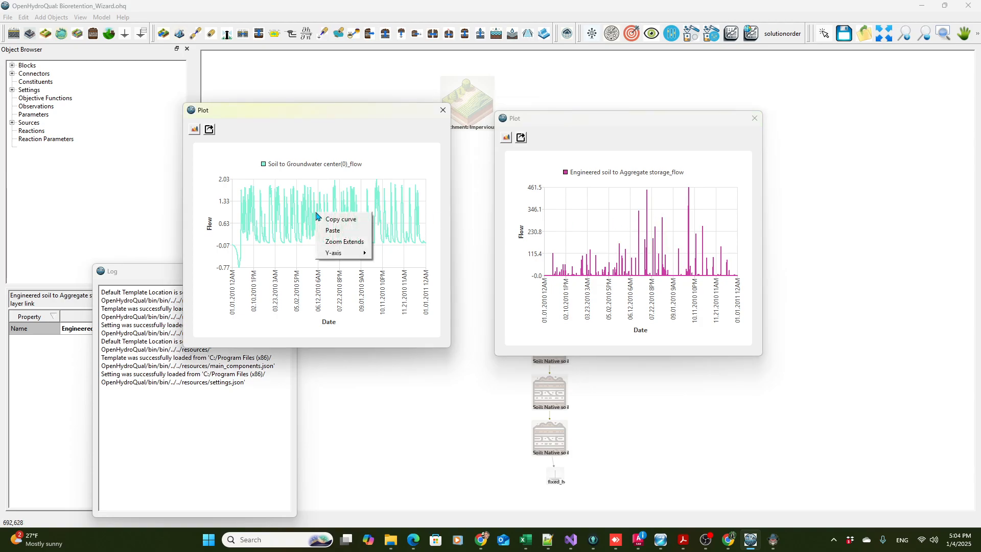
click(344, 236)
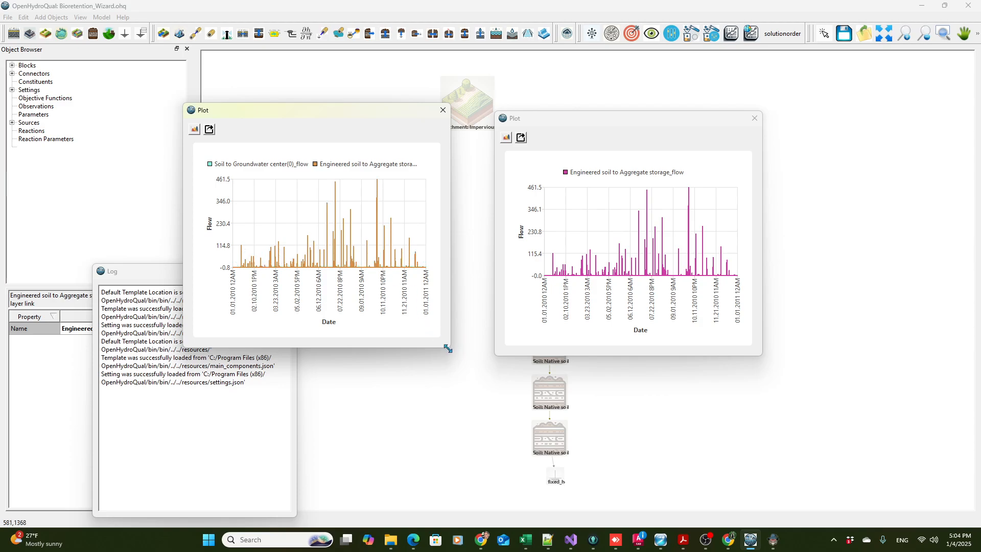
Enlarge the combined flow plot, examine both curves around early June 2010, and close both plots
drag(448, 346, 641, 413)
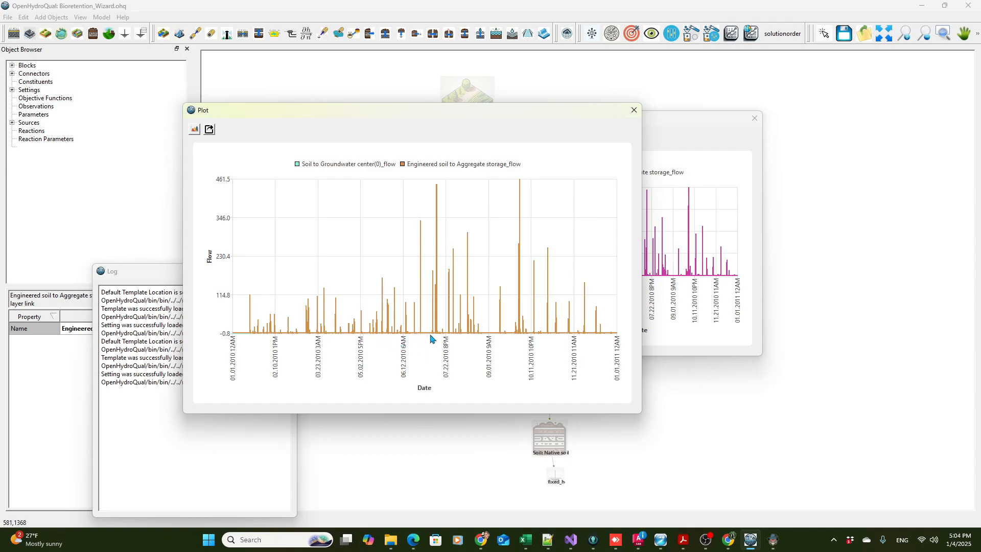
scroll(430, 338, up, 5)
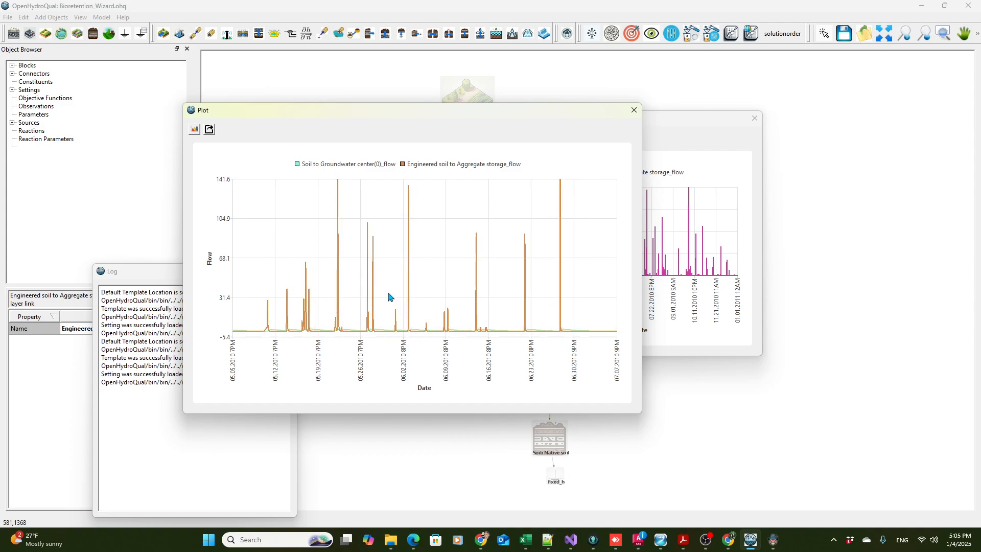
scroll(446, 339, up, 3)
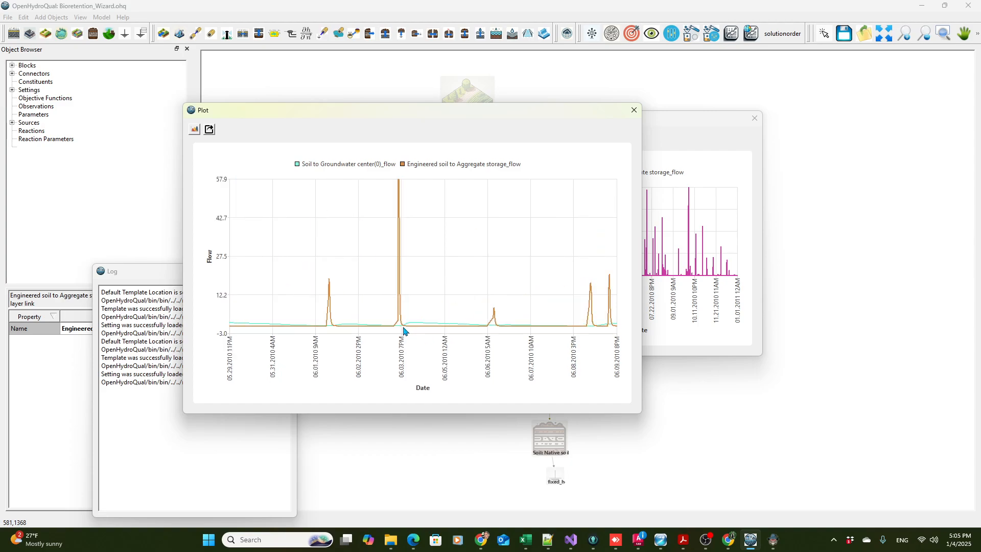
click(633, 110)
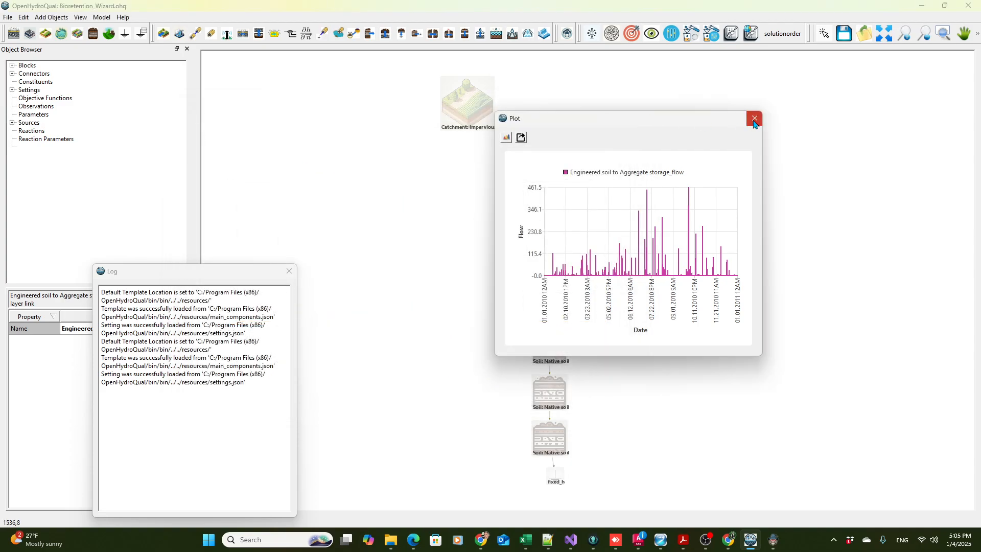
click(754, 119)
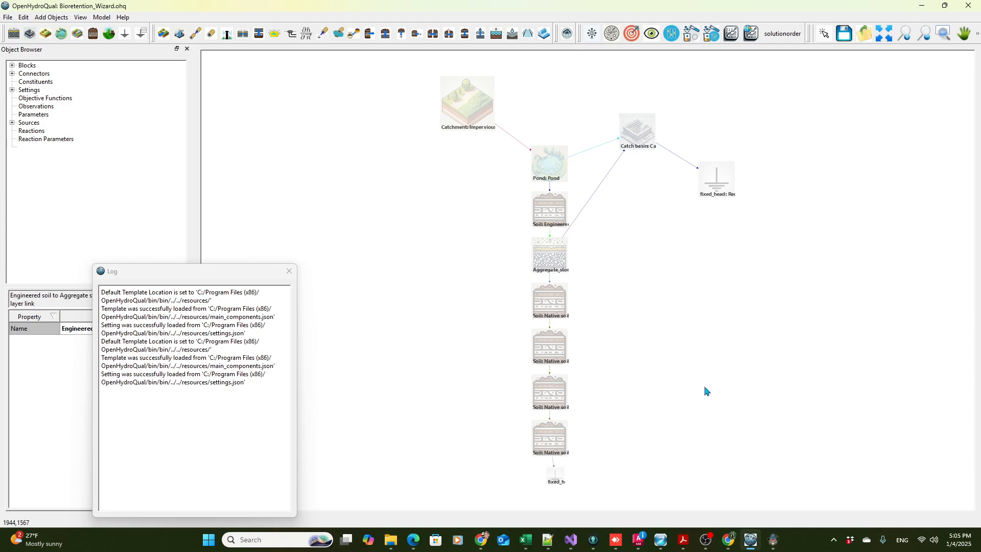
click(707, 540)
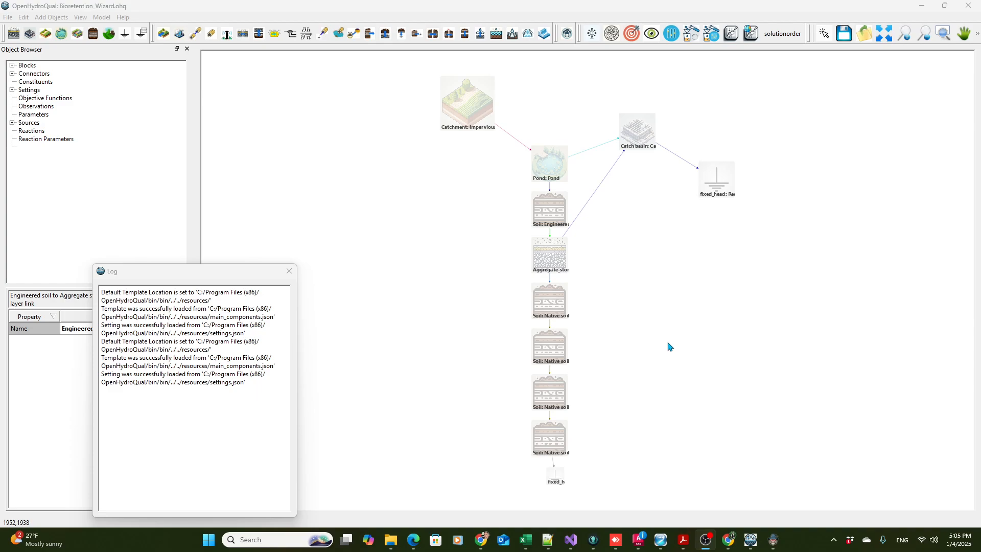